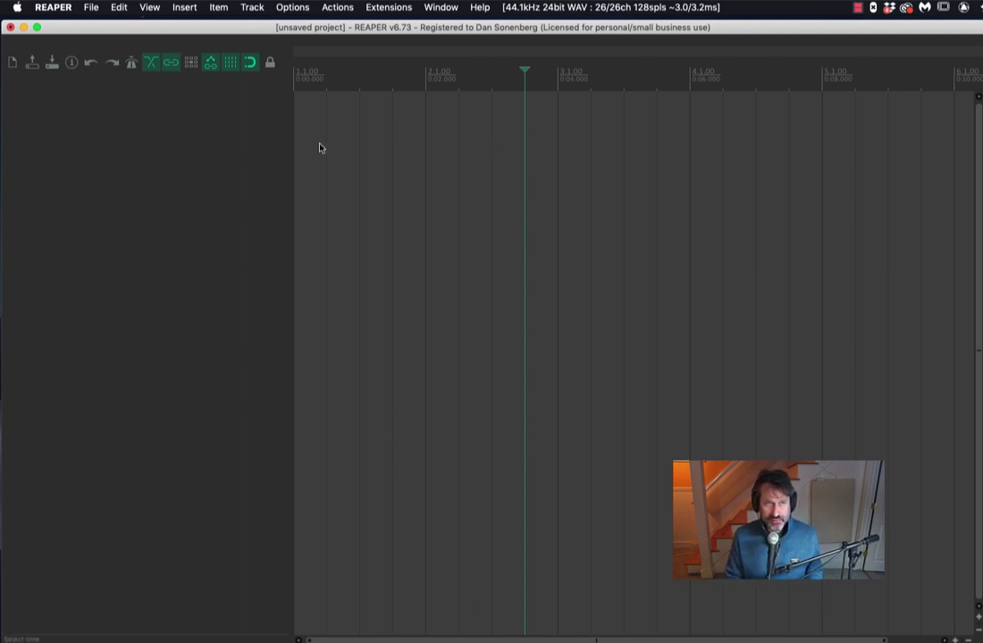
- Add a taller track 1 and load the AUi LABS (Spitfire Audio) instrument on it
double_click(181, 132)
drag(148, 123, 150, 164)
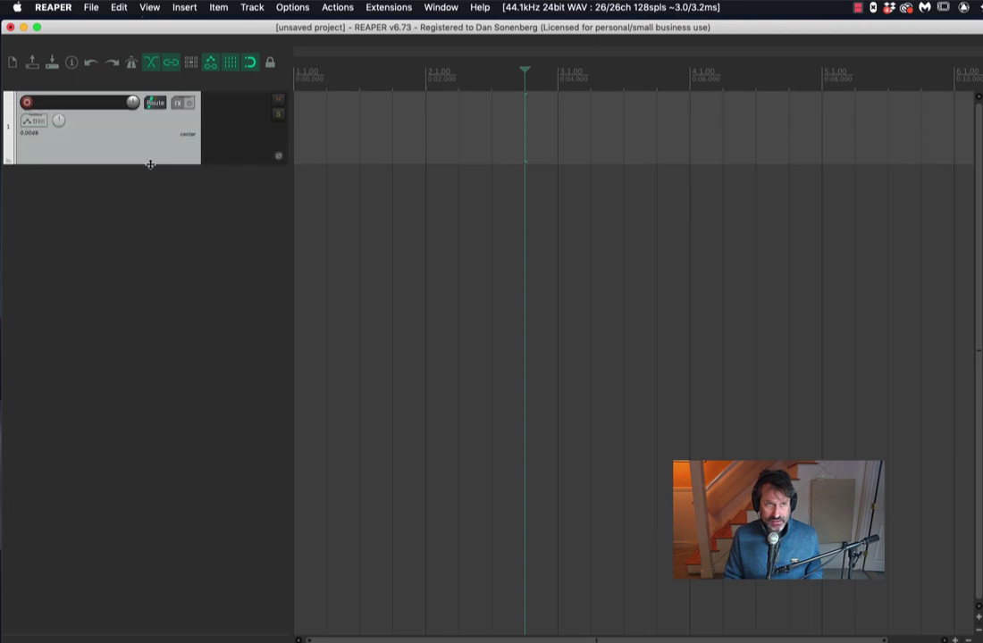
click(178, 102)
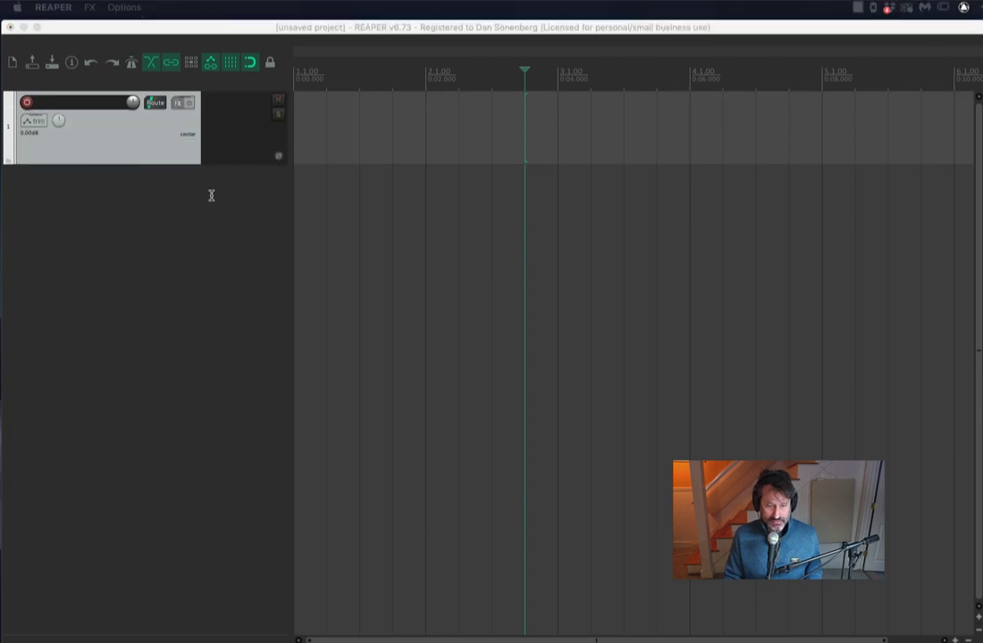
drag(461, 601, 461, 106)
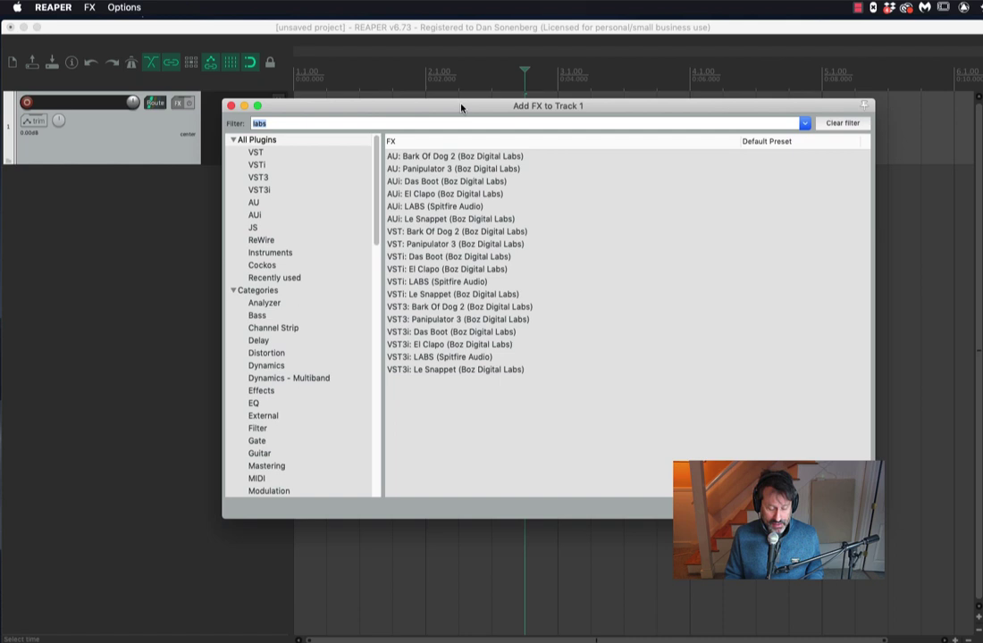
click(428, 208)
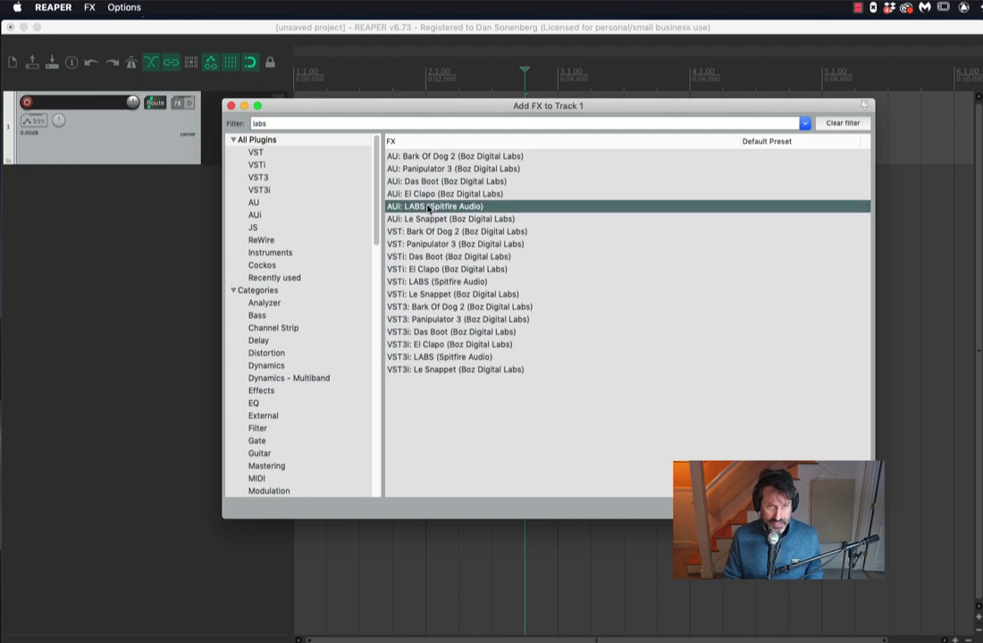
- Load the Glass Piano: Glass Grand preset from the LABS Piano category
double_click(413, 207)
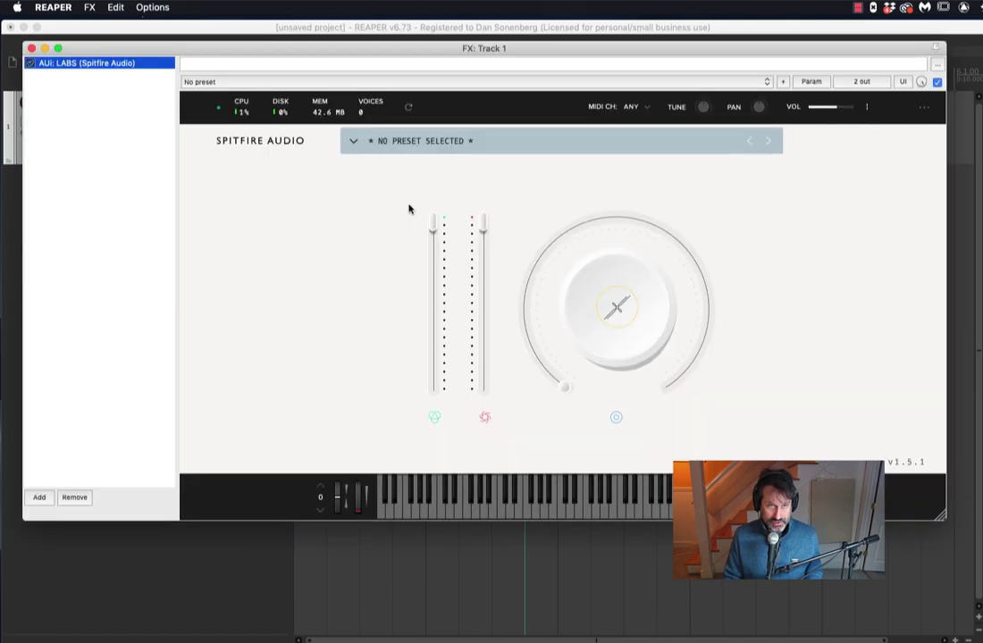
click(354, 143)
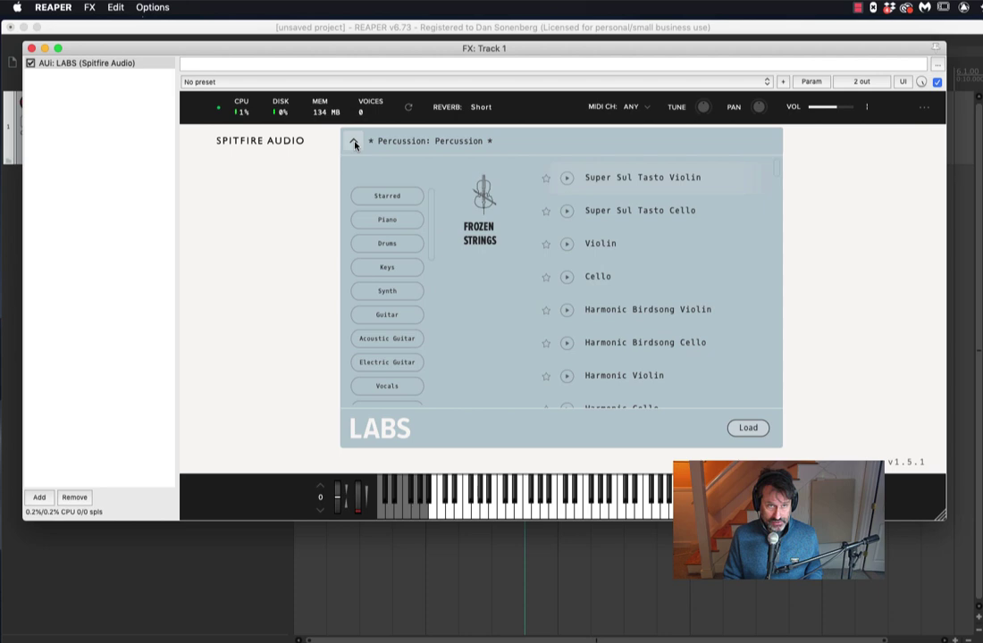
click(388, 223)
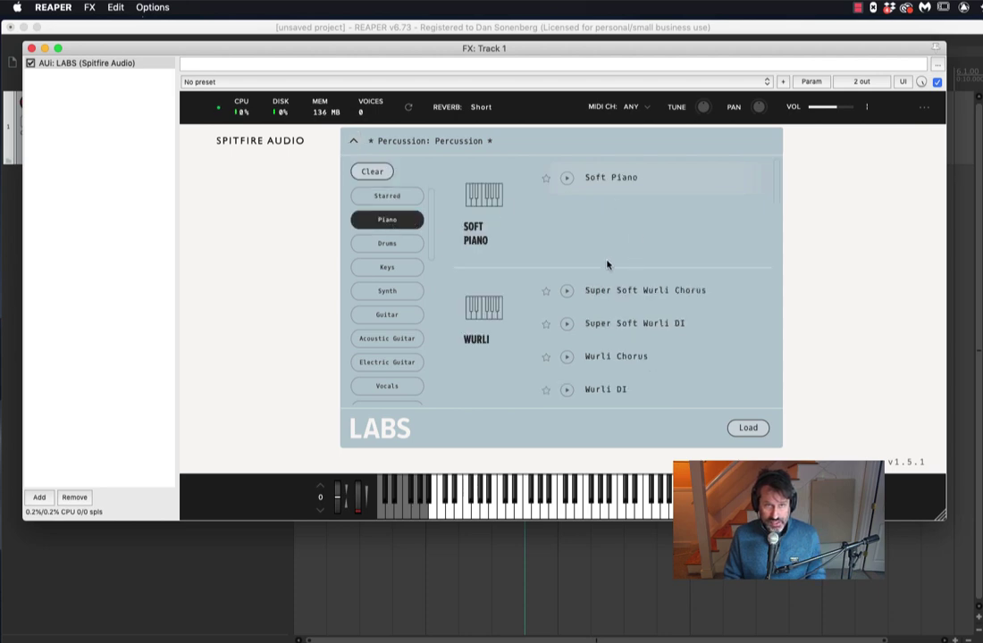
scroll(608, 265, down, 6)
scroll(540, 310, down, 6)
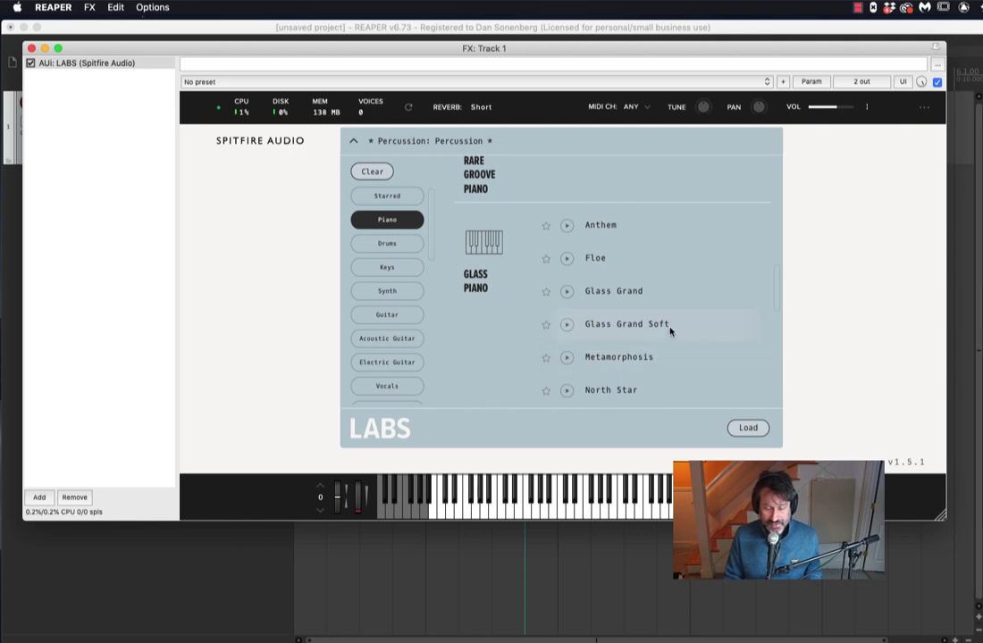
double_click(607, 296)
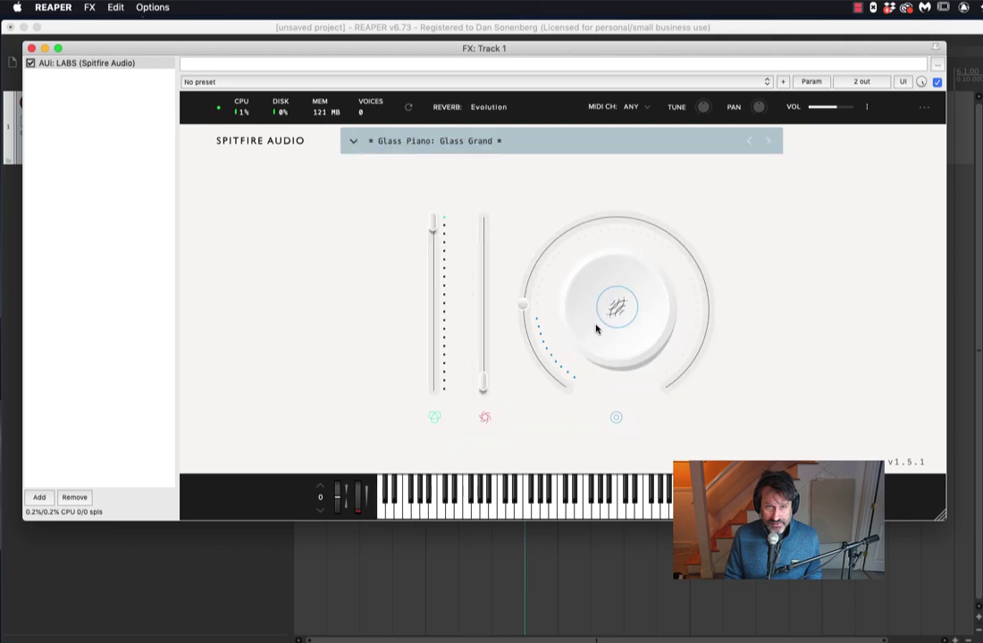
- Raise the LABS main dial to about 47% and close the plugin window
mouse_move(622, 307)
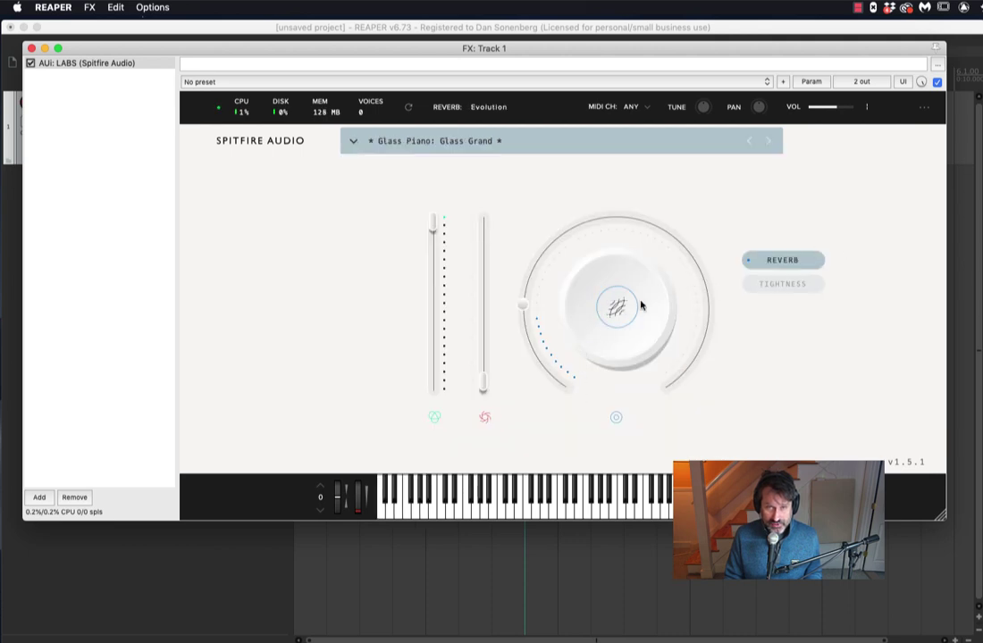
drag(526, 310, 599, 189)
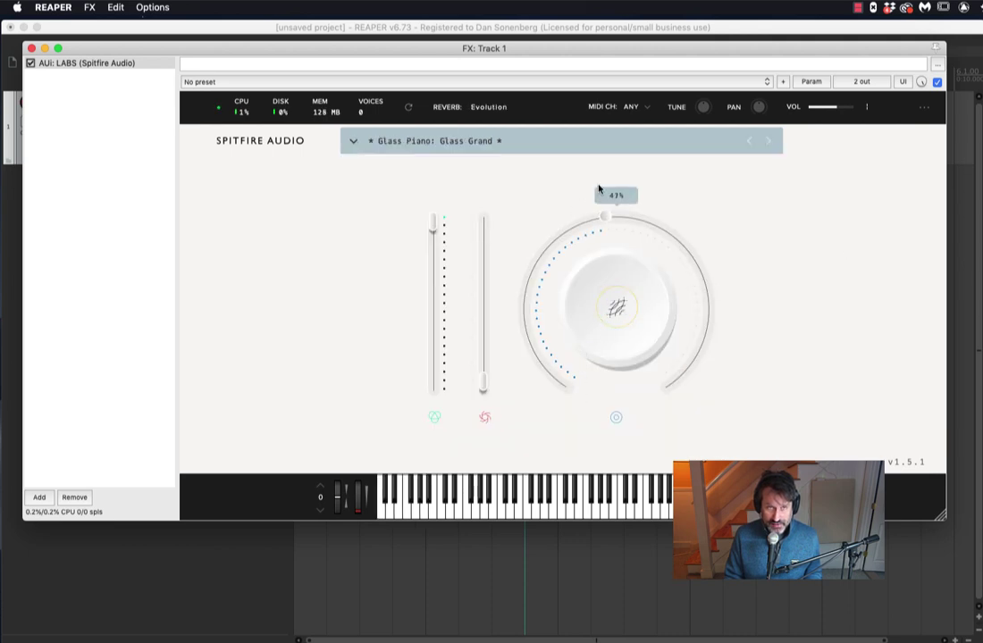
click(32, 47)
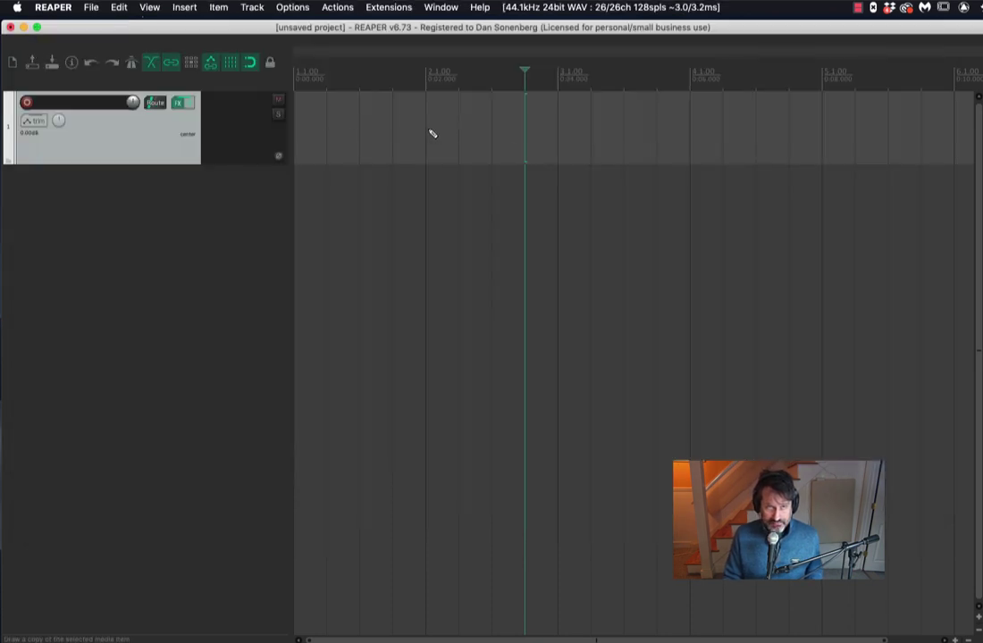
- Draw and delete a test item, then name track 1 'Glass Grand' and colour it pink
drag(431, 134, 435, 143)
key(Delete)
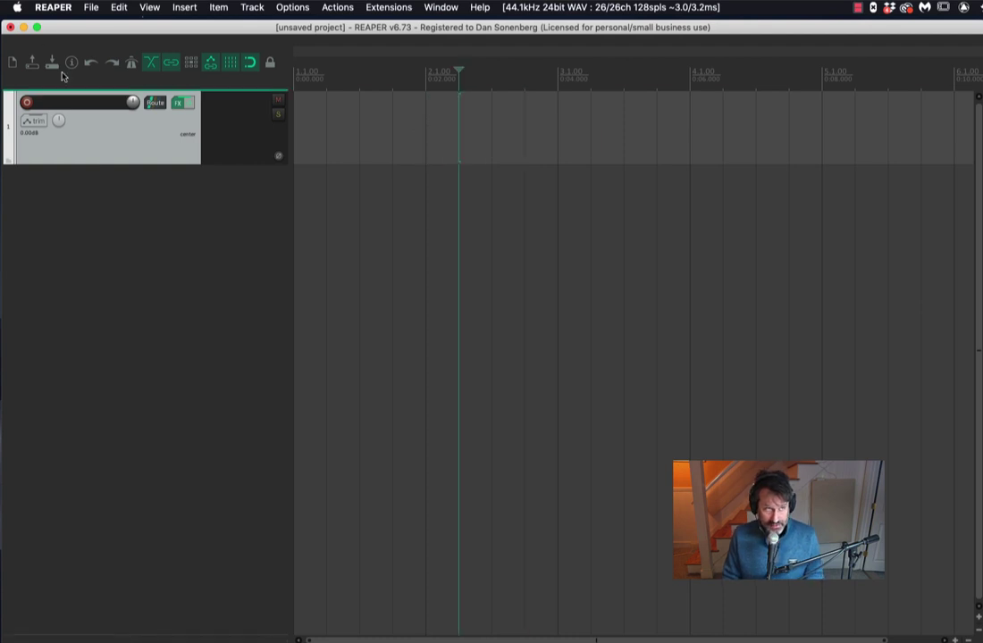
double_click(85, 102)
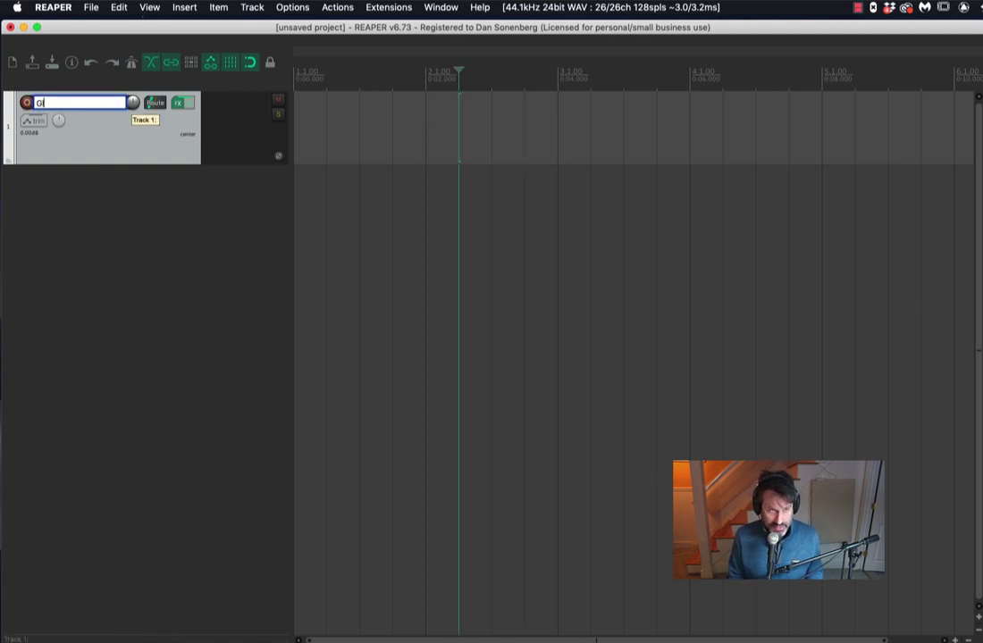
text(Glass Grand)
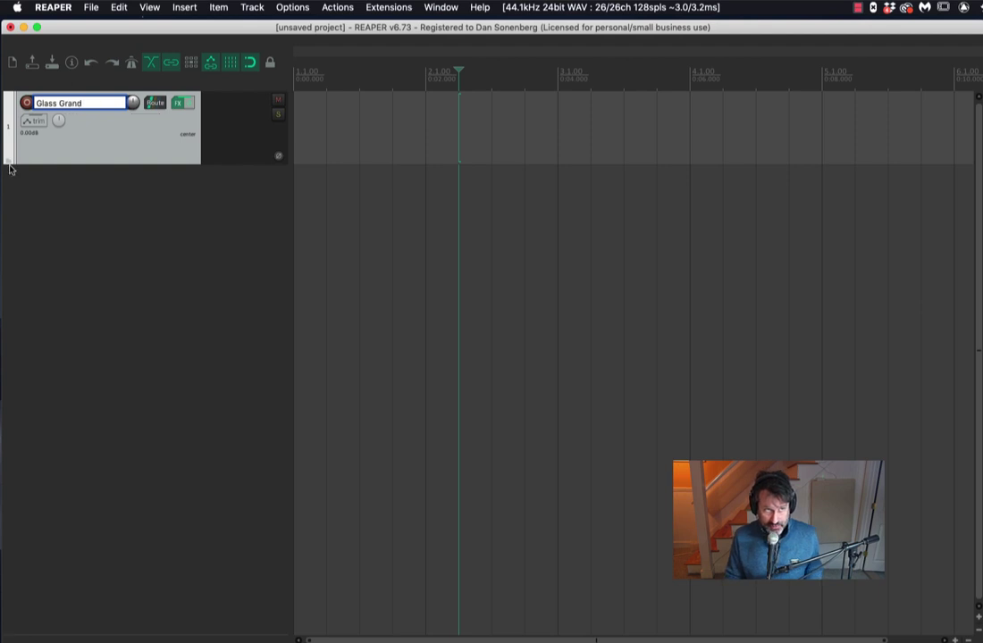
key(Return)
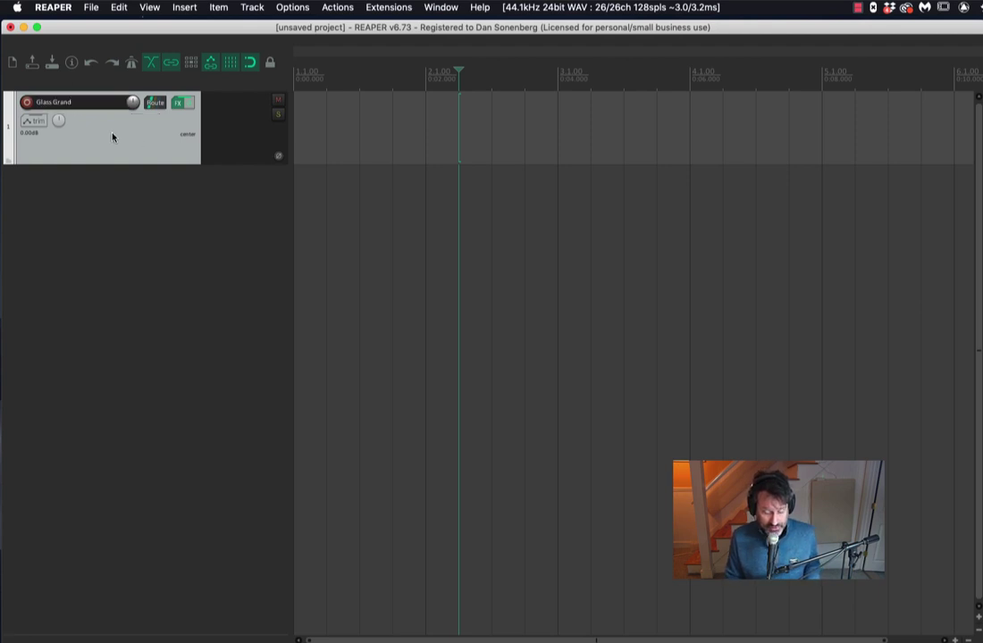
key(ctrl+shift+c)
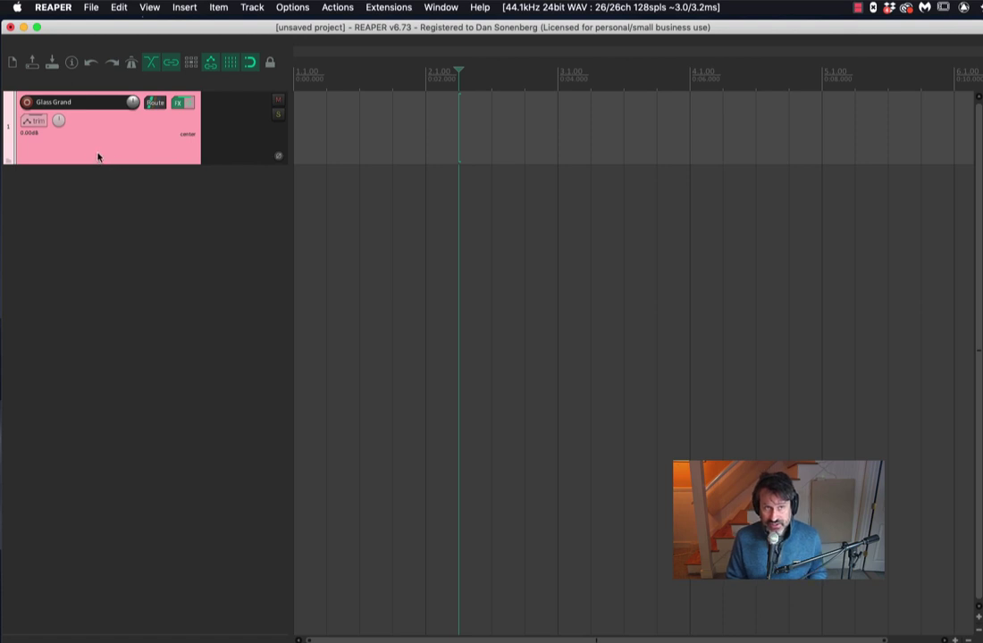
- Draw an empty MIDI item from bar 2 to bar 4 on Glass Grand and open it for note editing
click(430, 132)
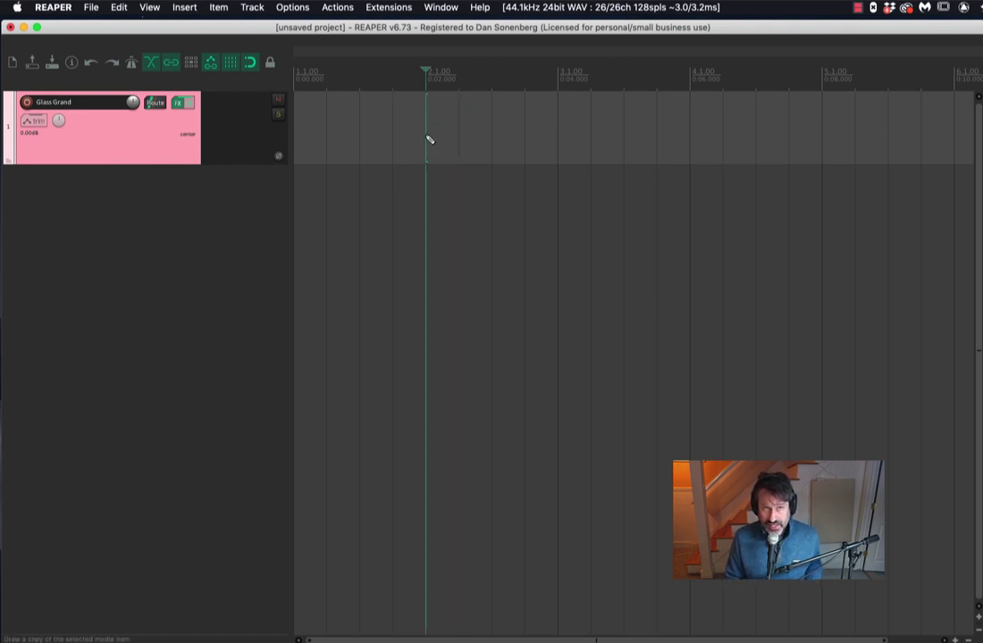
drag(428, 141, 690, 158)
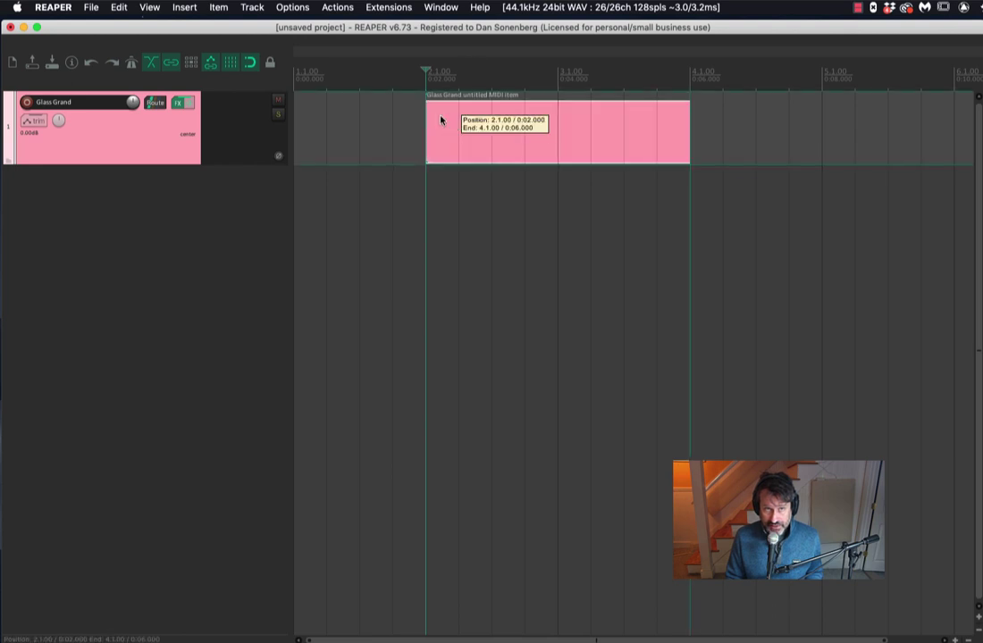
double_click(459, 131)
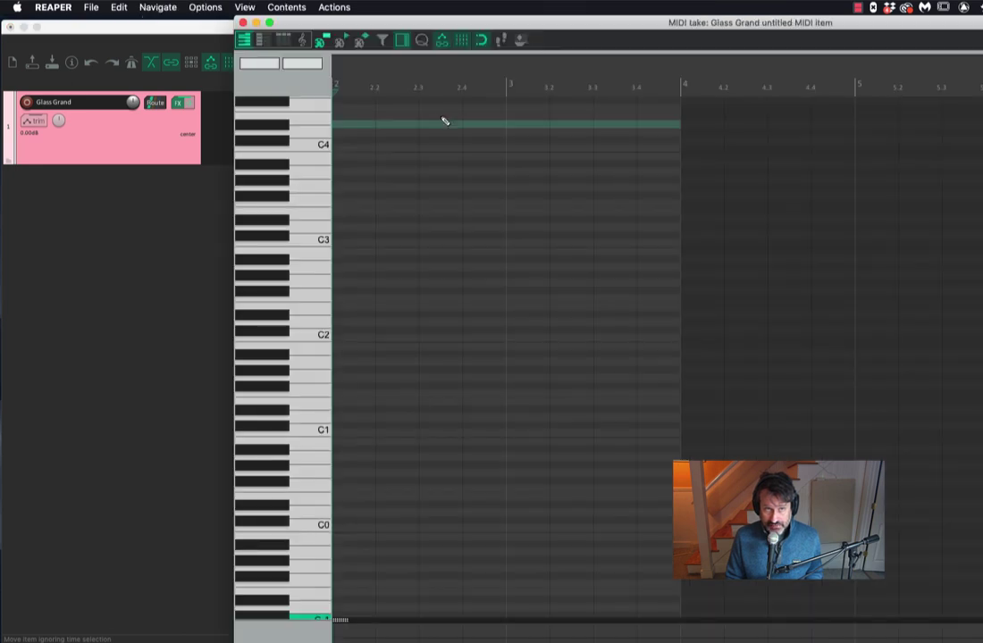
- Draw a four-note line across bar 2 starting on C2
click(343, 333)
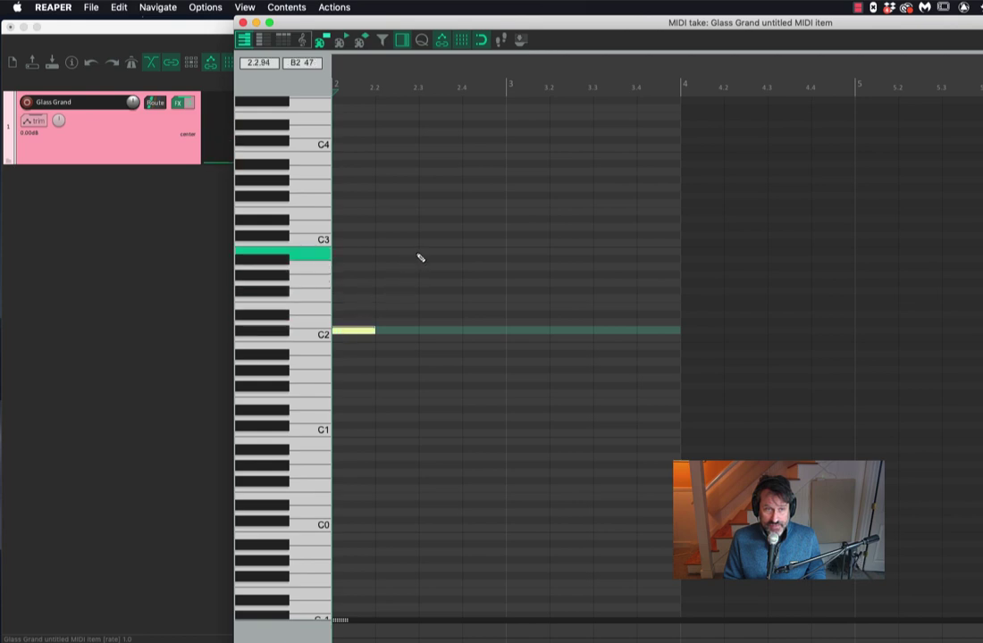
key(space)
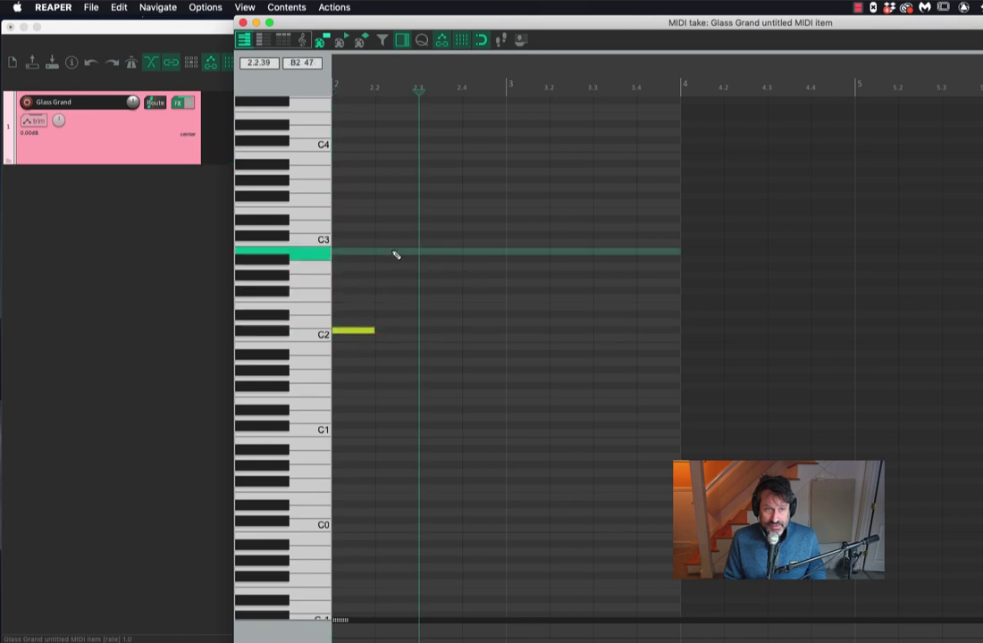
click(395, 251)
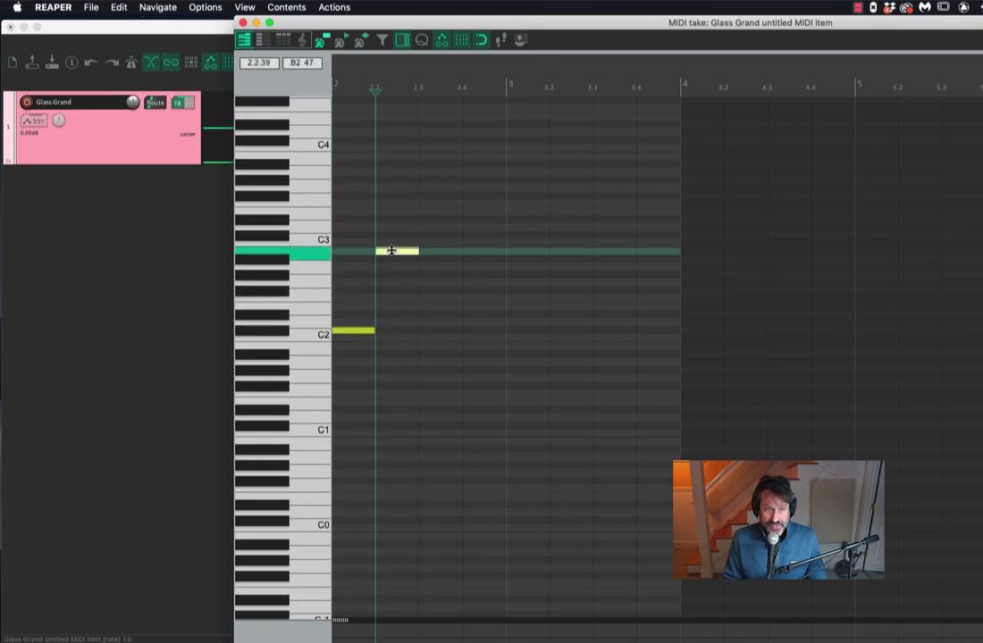
click(435, 284)
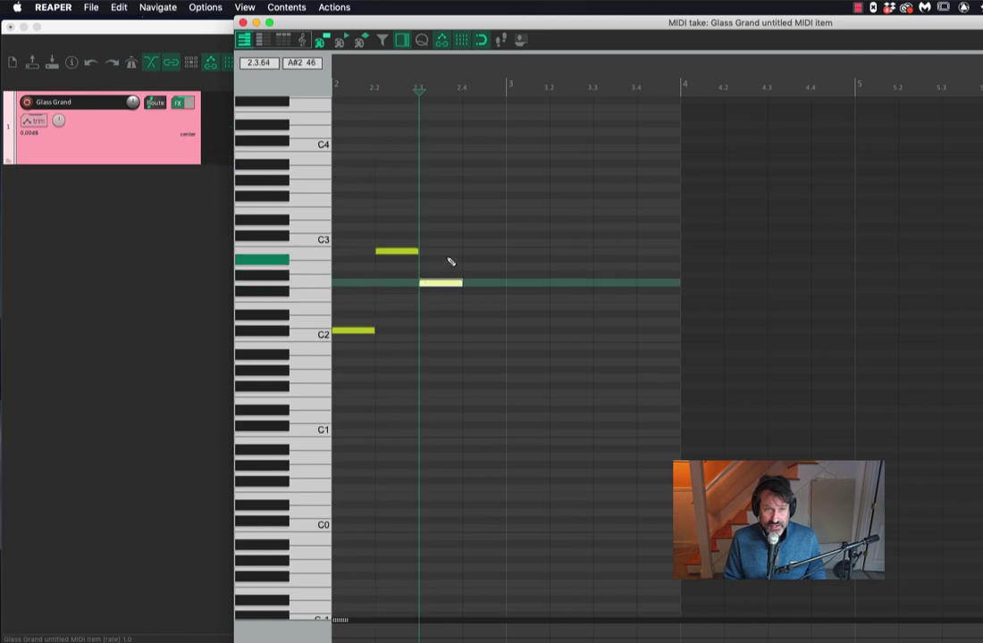
click(484, 220)
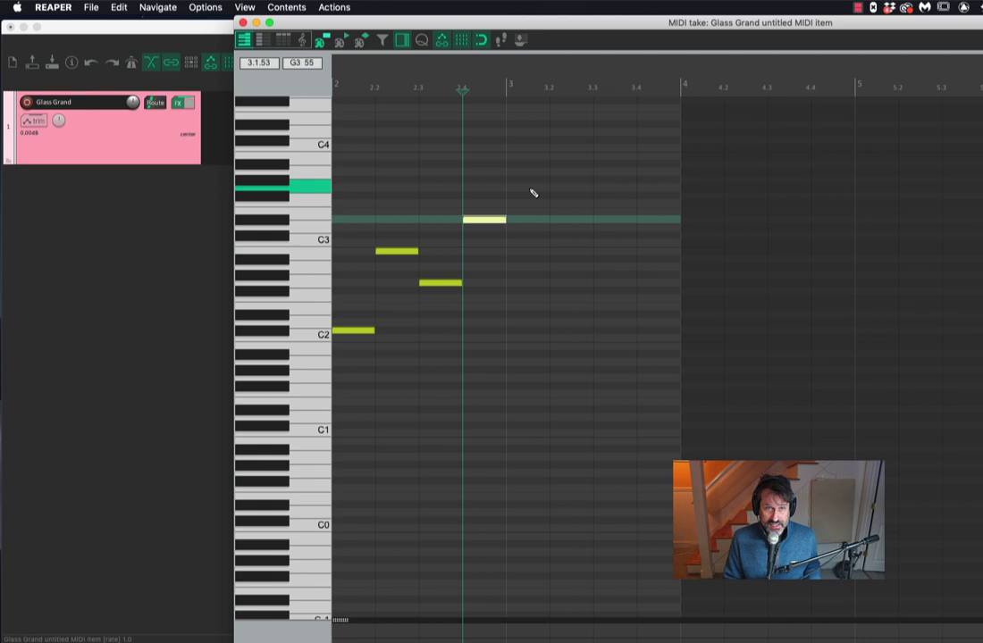
- Add a three-note chord at bar 3 held to bar 4, play from bar 2, and enlarge the editor
click(533, 188)
click(527, 171)
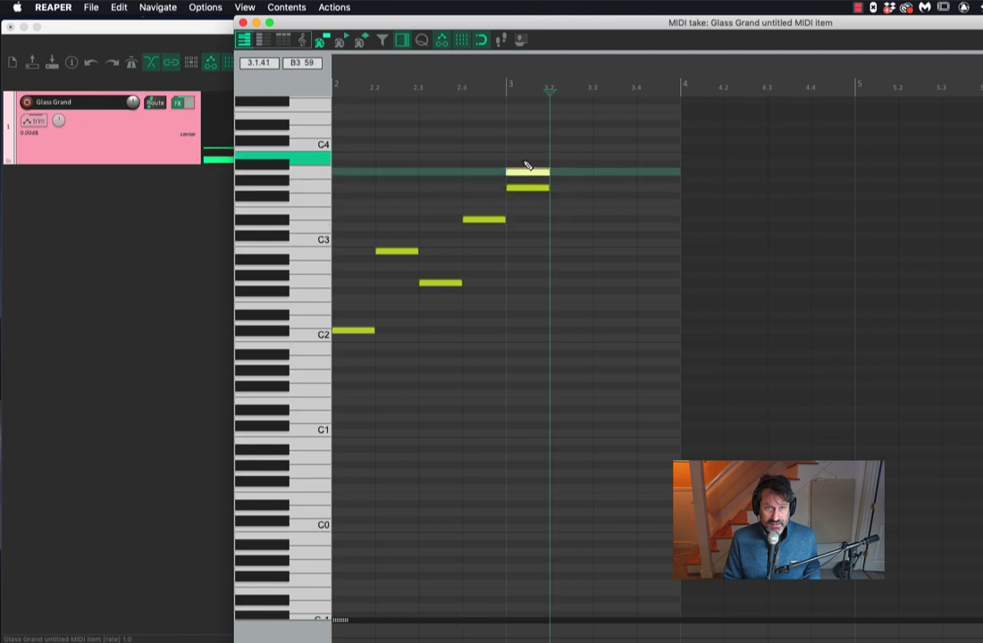
click(528, 156)
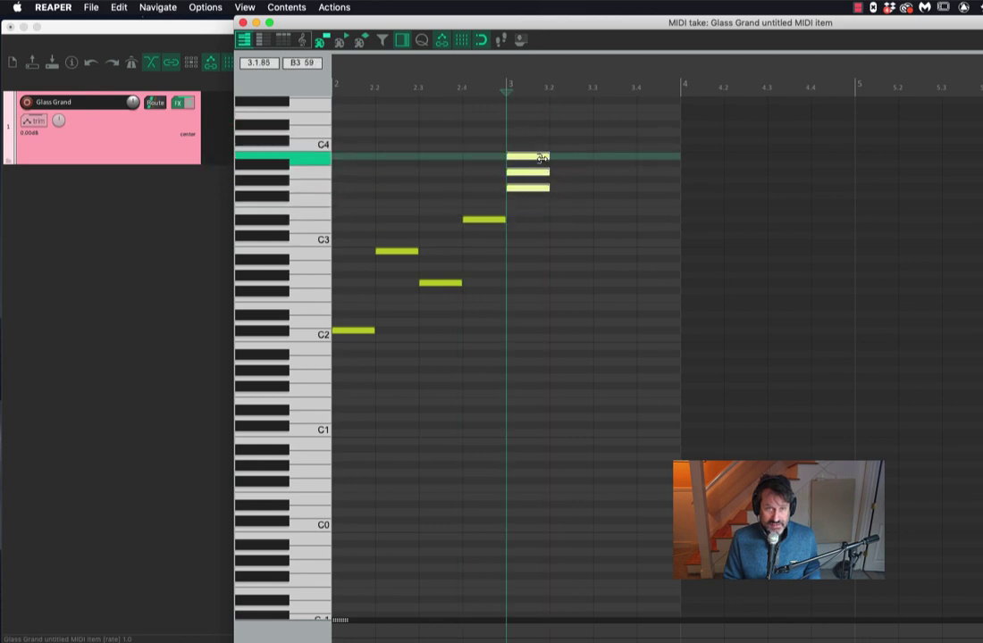
drag(543, 158, 680, 170)
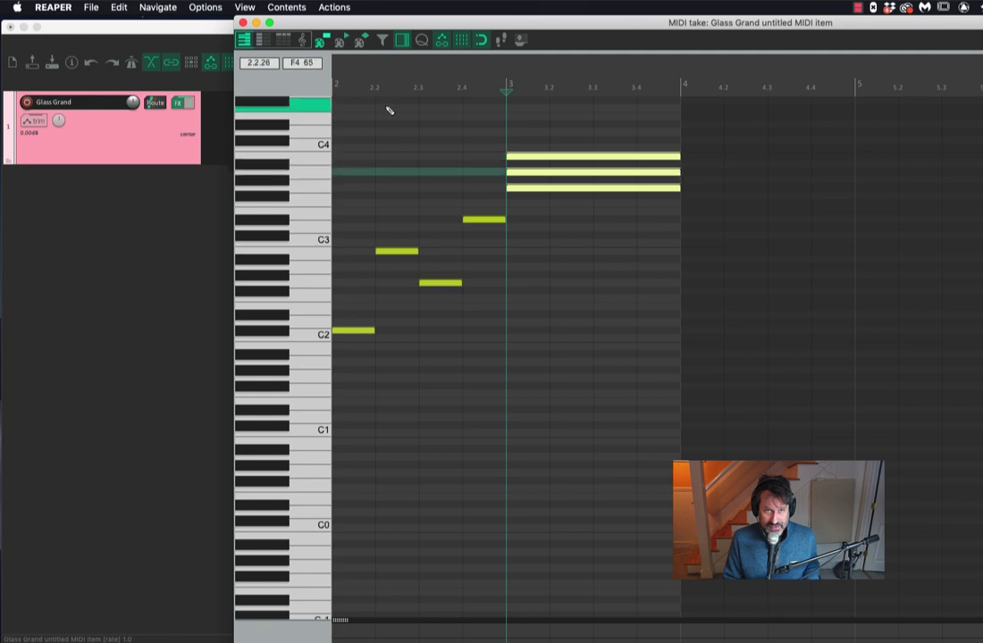
click(341, 88)
key(space)
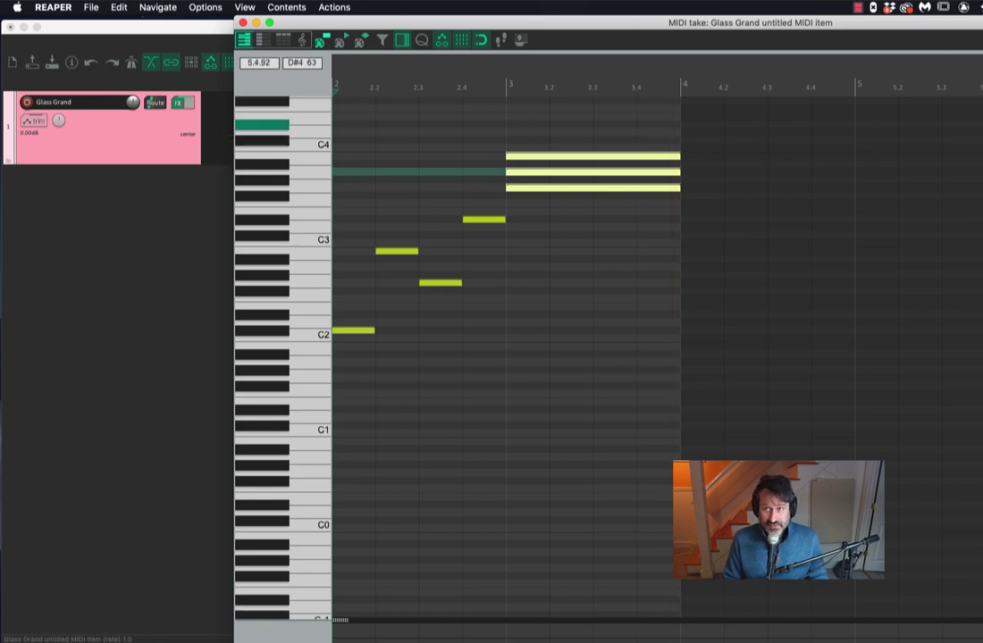
drag(982, 22, 788, 11)
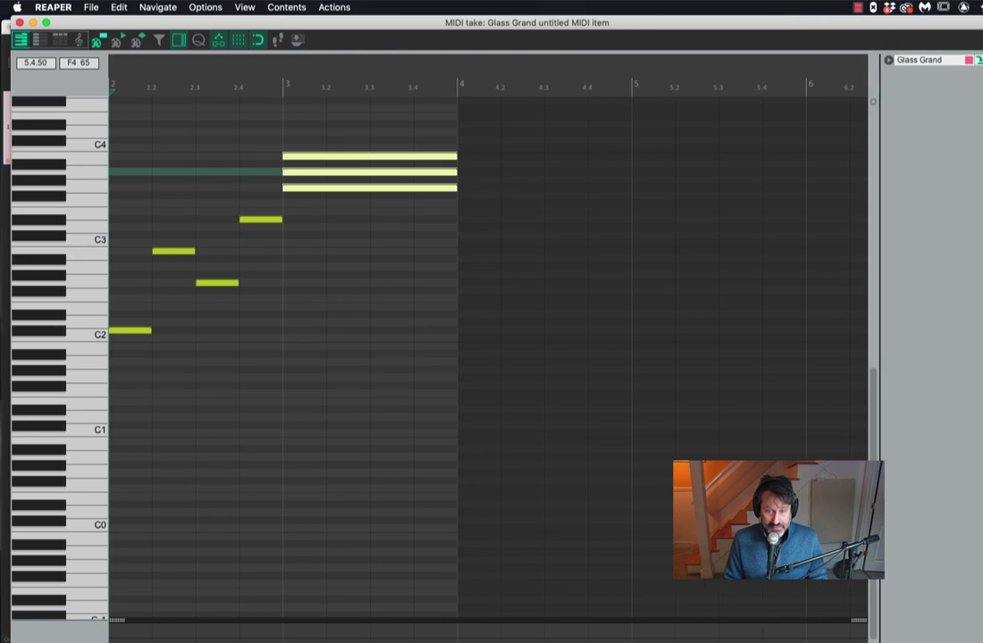
drag(982, 642, 980, 617)
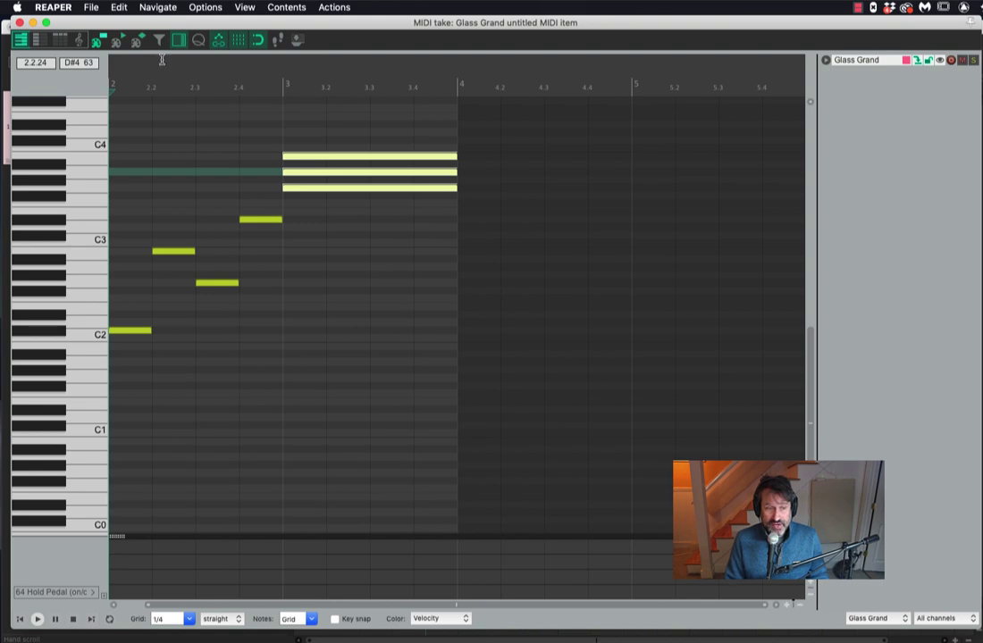
- Switch the lower MIDI editor lane from Hold Pedal to Velocity
click(77, 592)
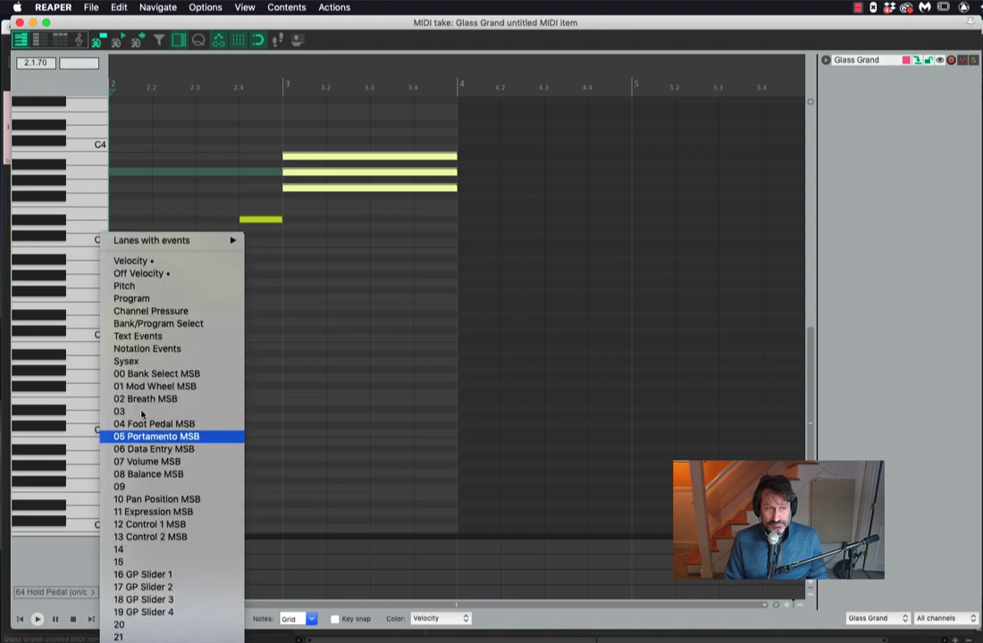
click(134, 261)
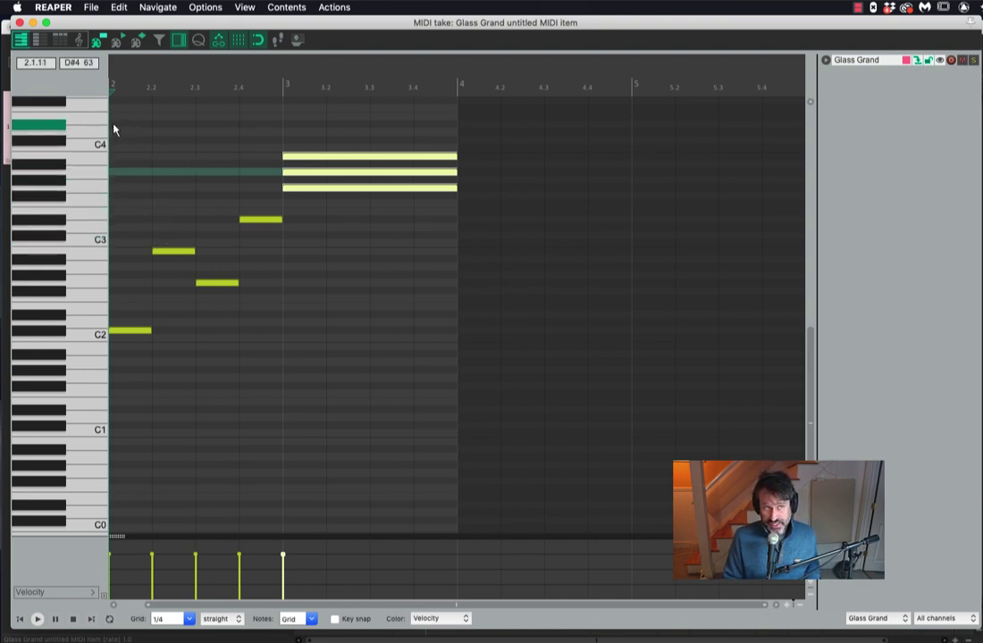
- Select all seven notes and ramp velocities from a soft C2 to the loudest bar-3 chord, then play back
drag(114, 130, 421, 386)
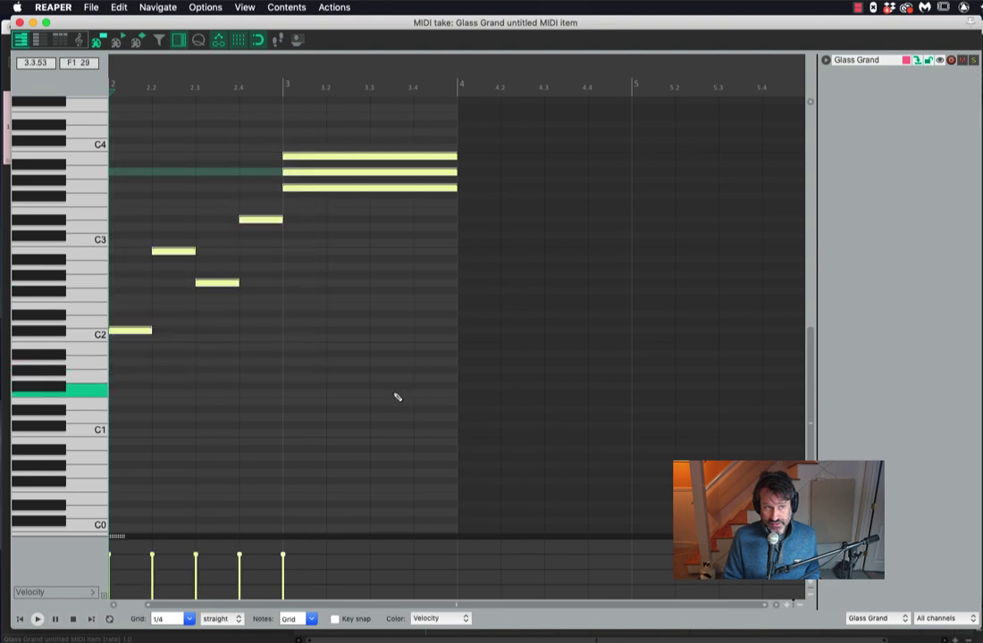
mouse_move(111, 574)
mouse_down()
mouse_move(198, 570)
mouse_move(285, 543)
mouse_up()
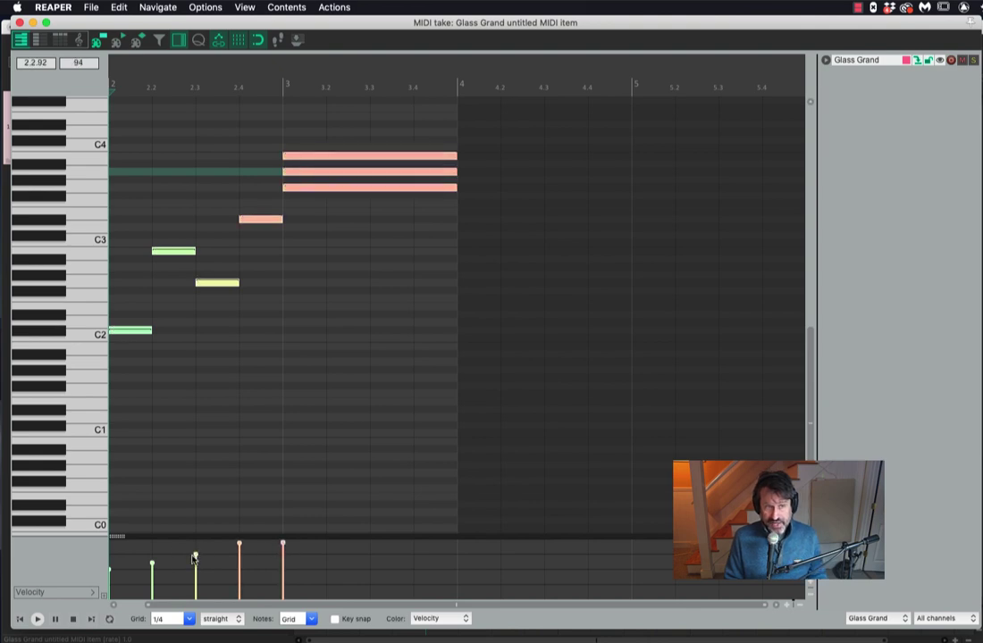
drag(195, 556, 199, 569)
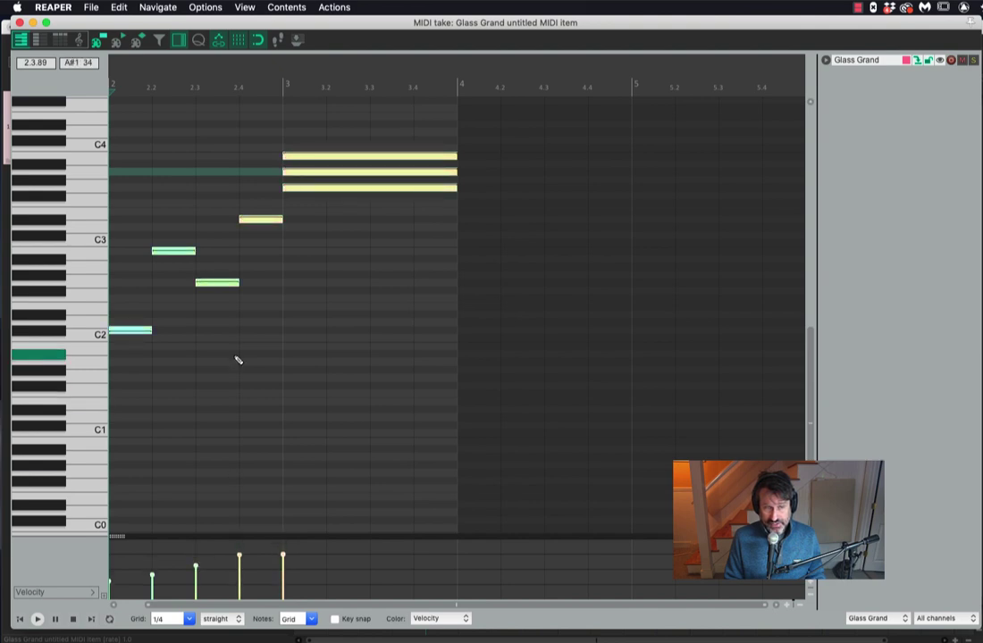
key(space)
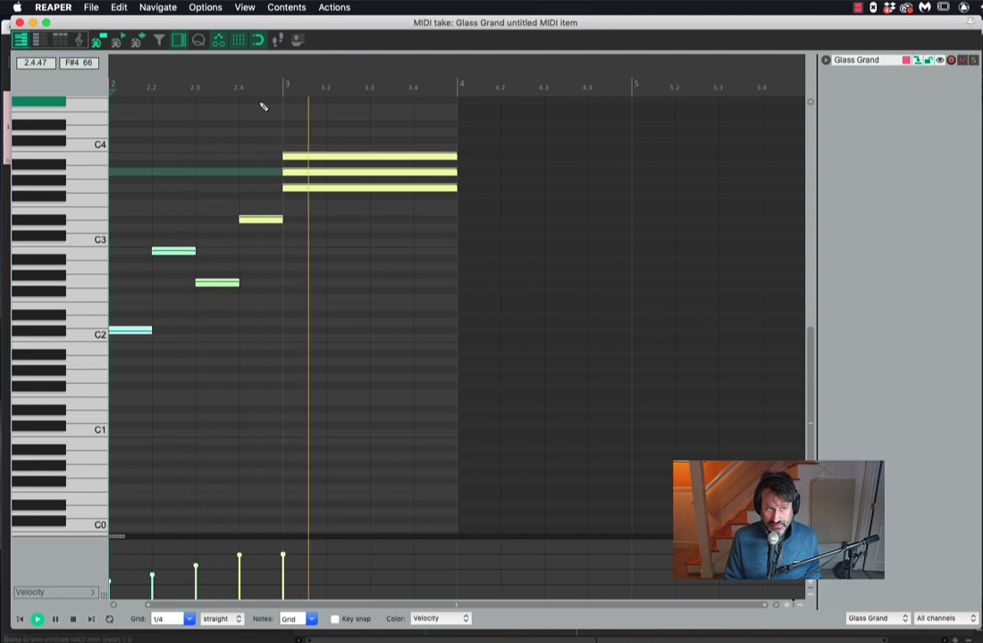
key(space)
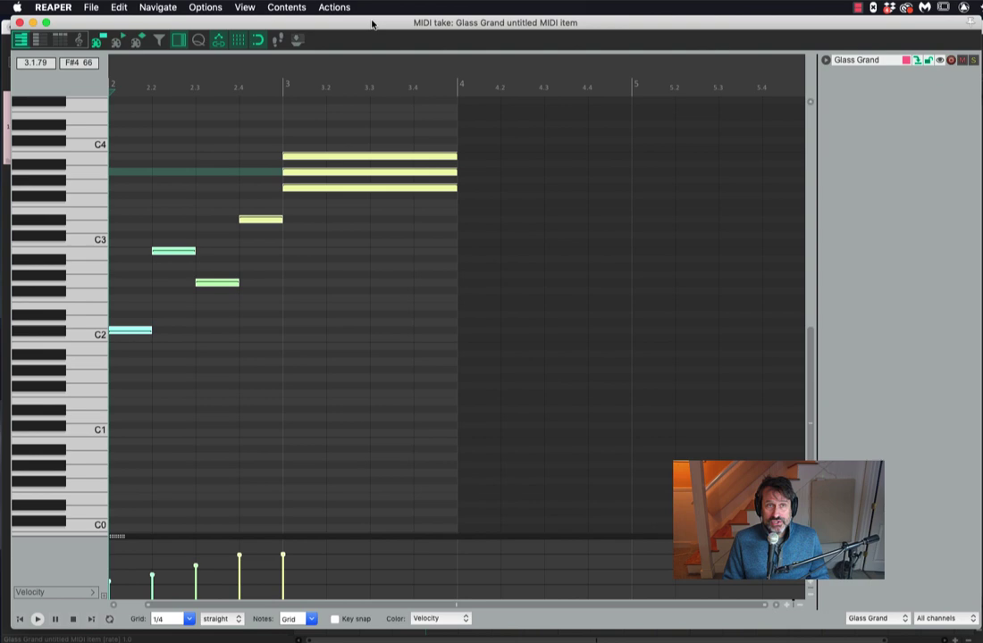
- Open the controller lane menu from the Velocity lane label
click(73, 595)
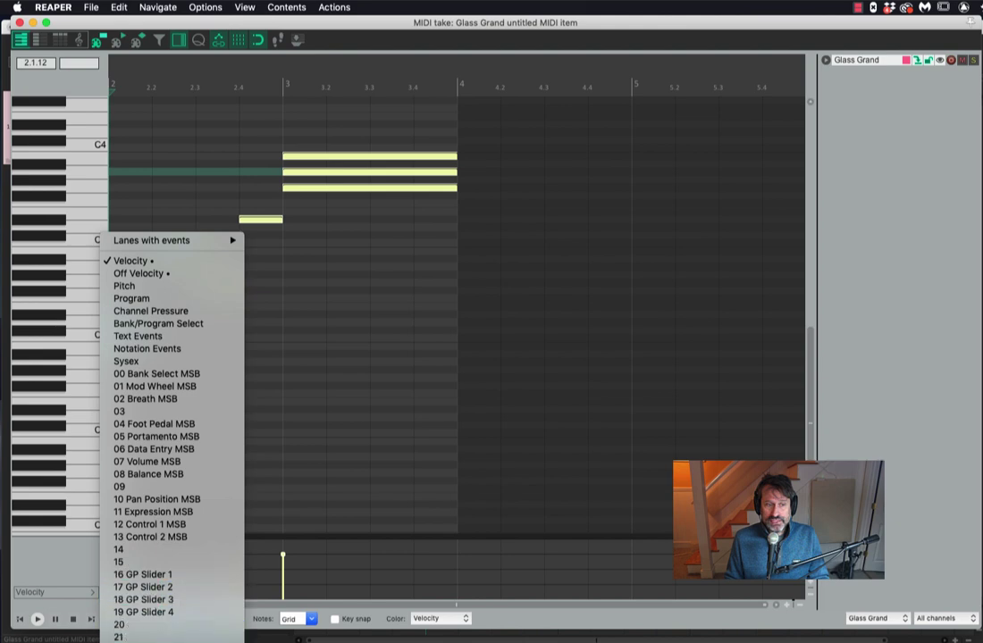
- Switch the controller lane to 64 Hold Pedal (on/off) from the CC 55–81 submenu
mouse_move(134, 636)
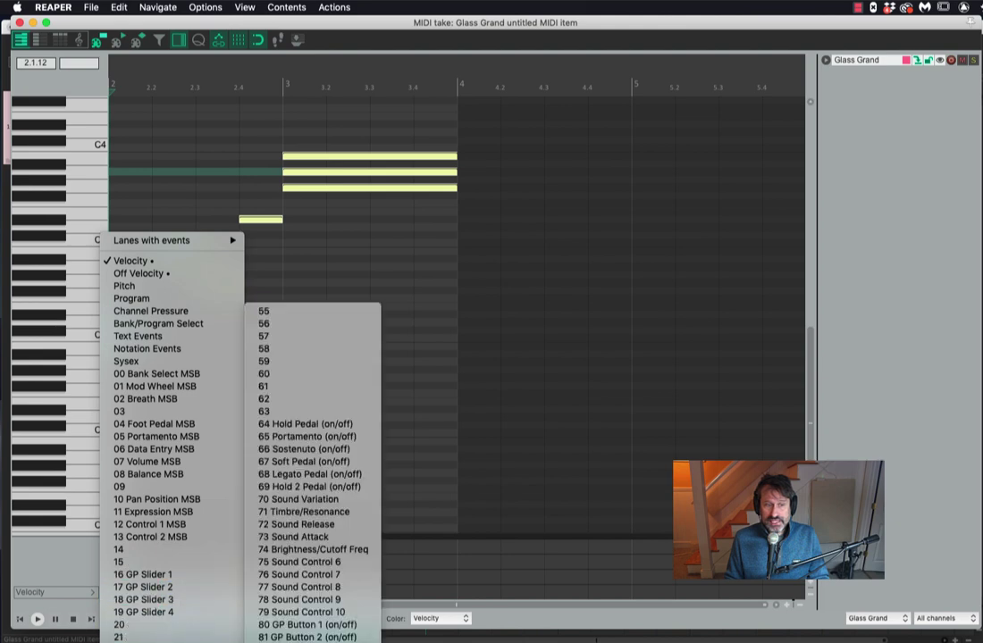
click(299, 426)
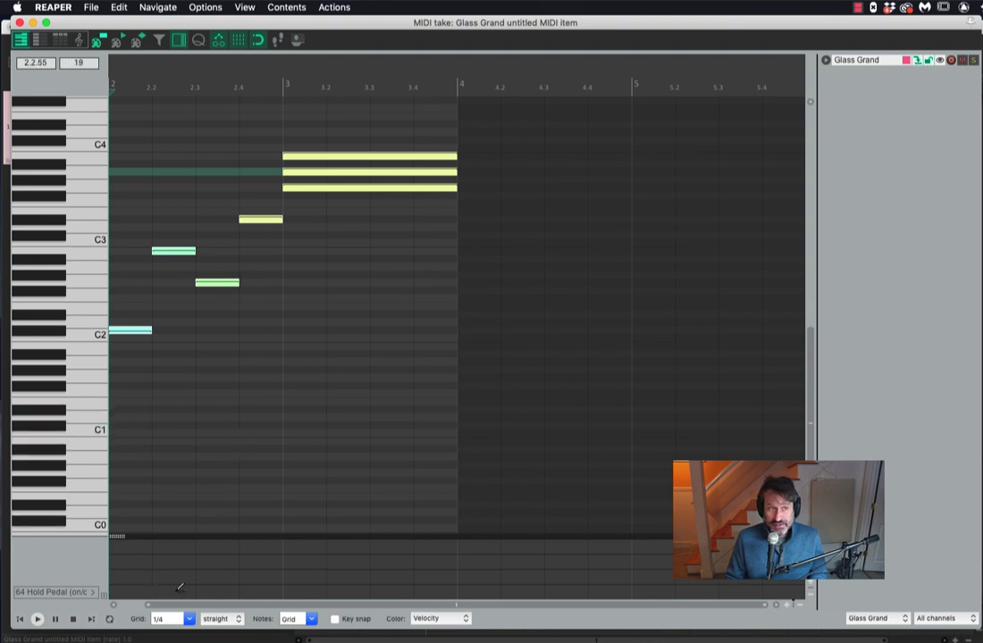
- Deselect all notes, add a low Hold Pedal event at the item start, and play it back
key(space)
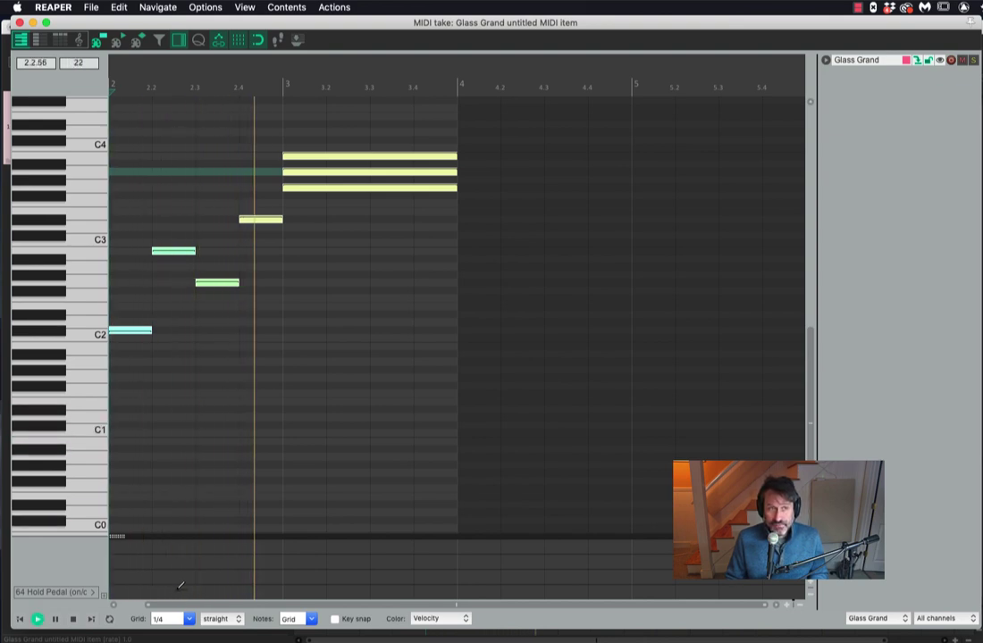
key(space)
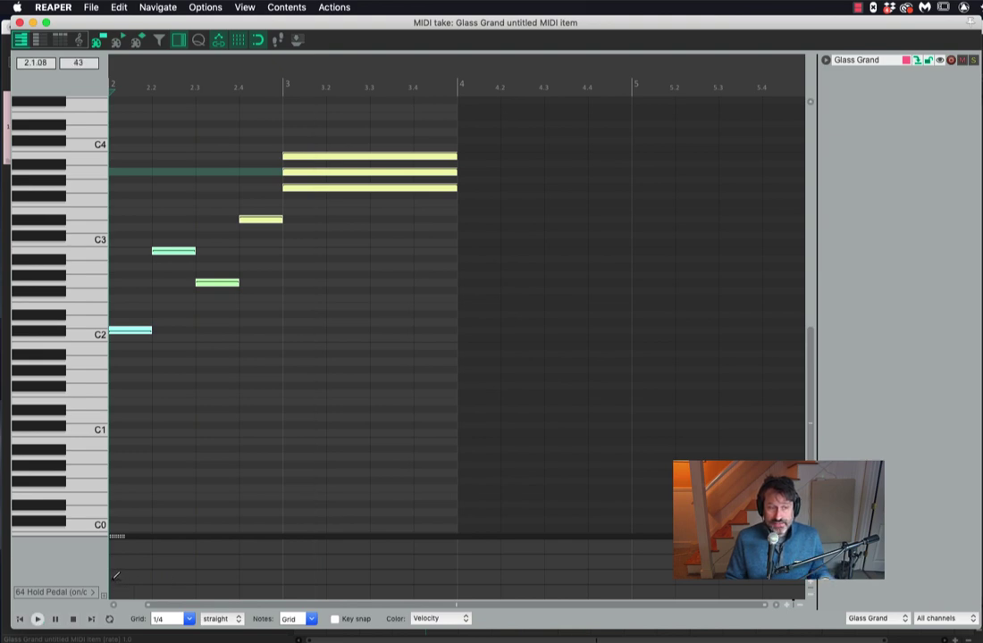
key(super+a)
click(116, 576)
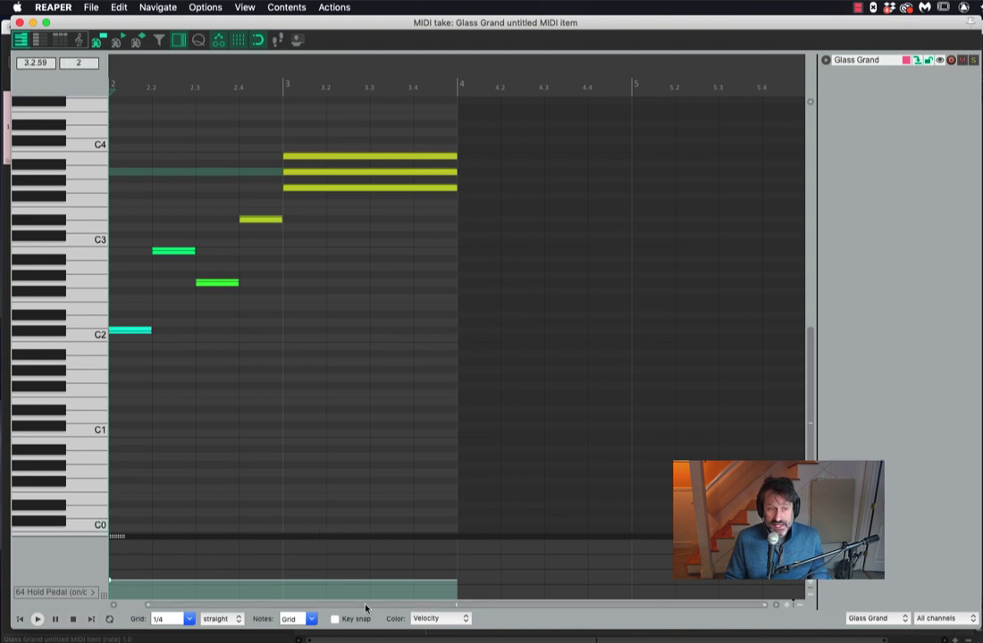
key(space)
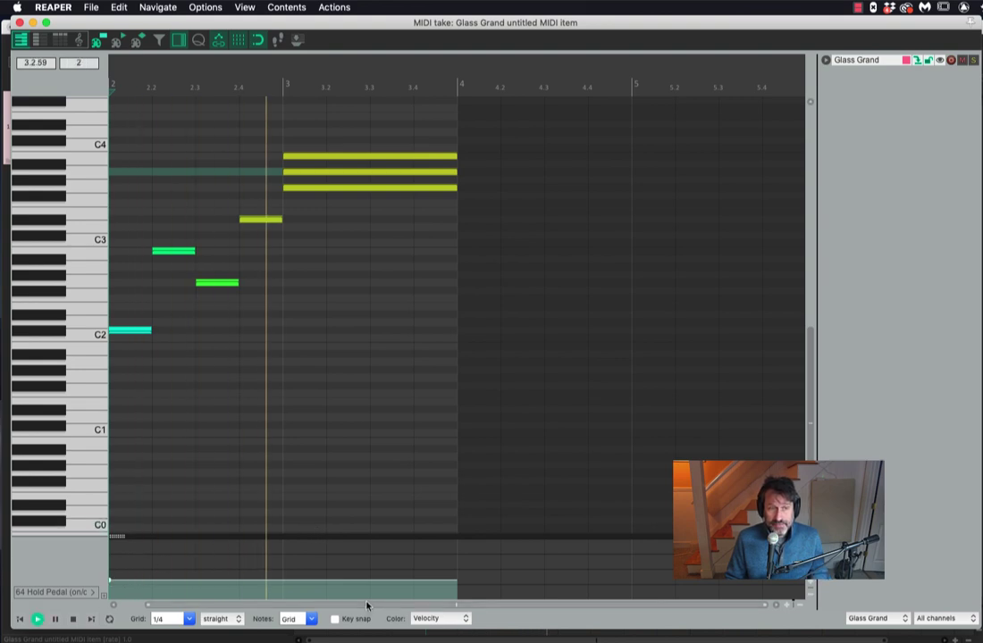
key(space)
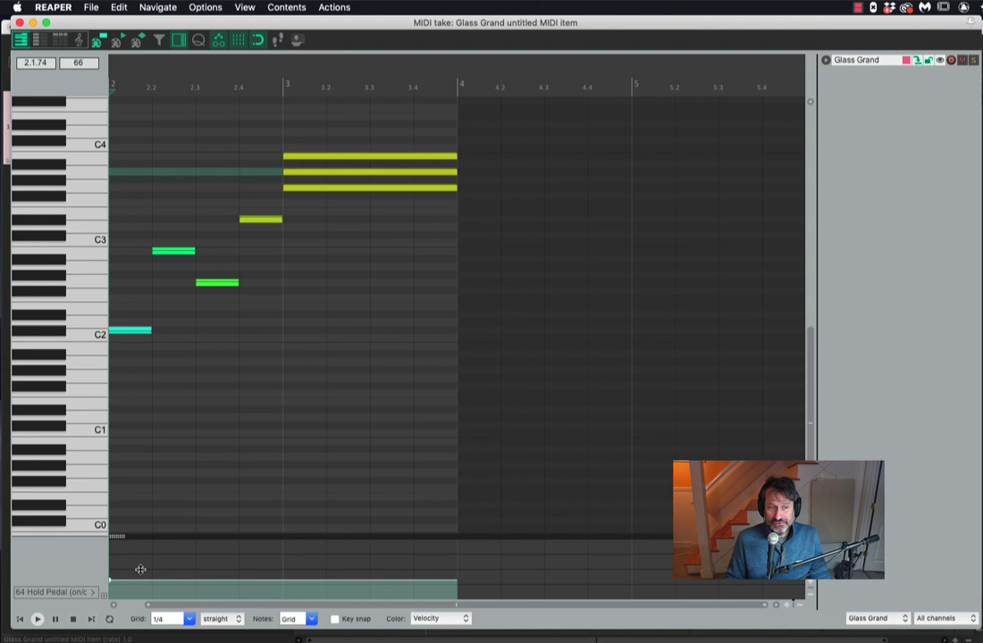
- Raise the Hold Pedal level to about 117 across the whole item and audition it
mouse_move(139, 581)
mouse_down()
mouse_move(132, 618)
mouse_move(151, 504)
mouse_up()
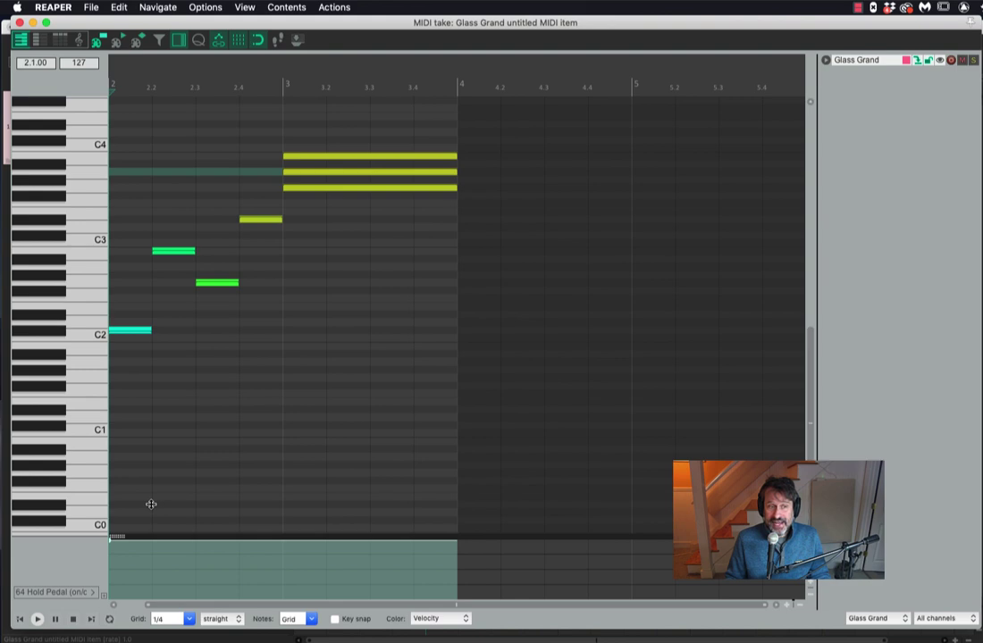
drag(151, 504, 143, 558)
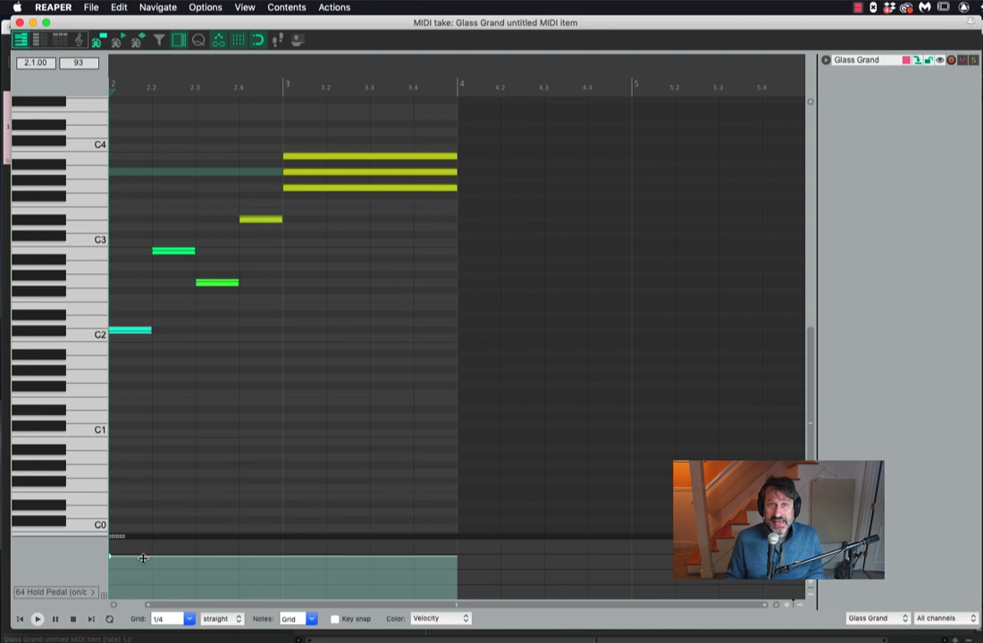
drag(143, 558, 143, 547)
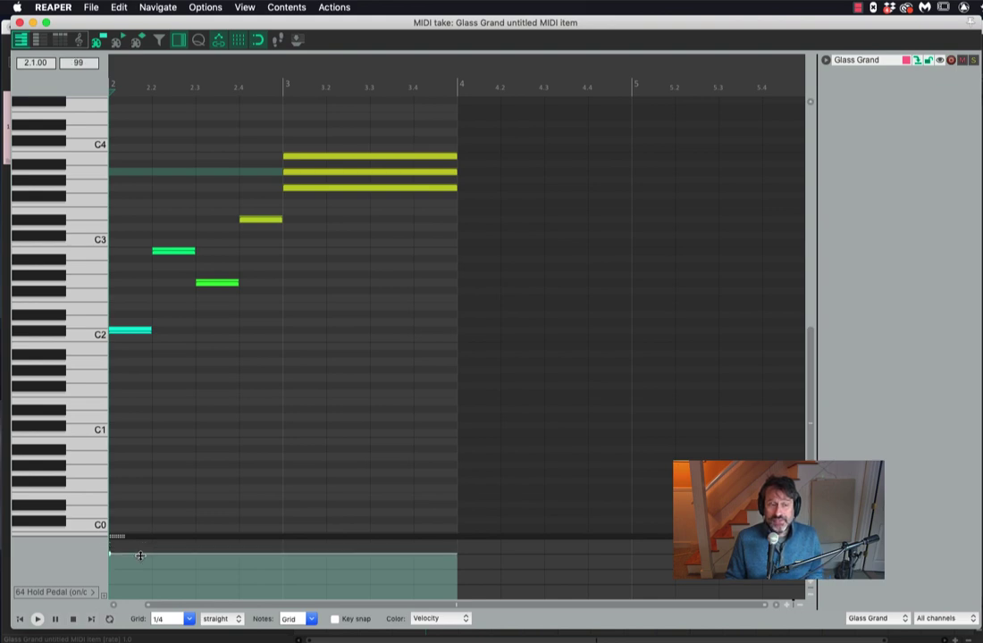
key(space)
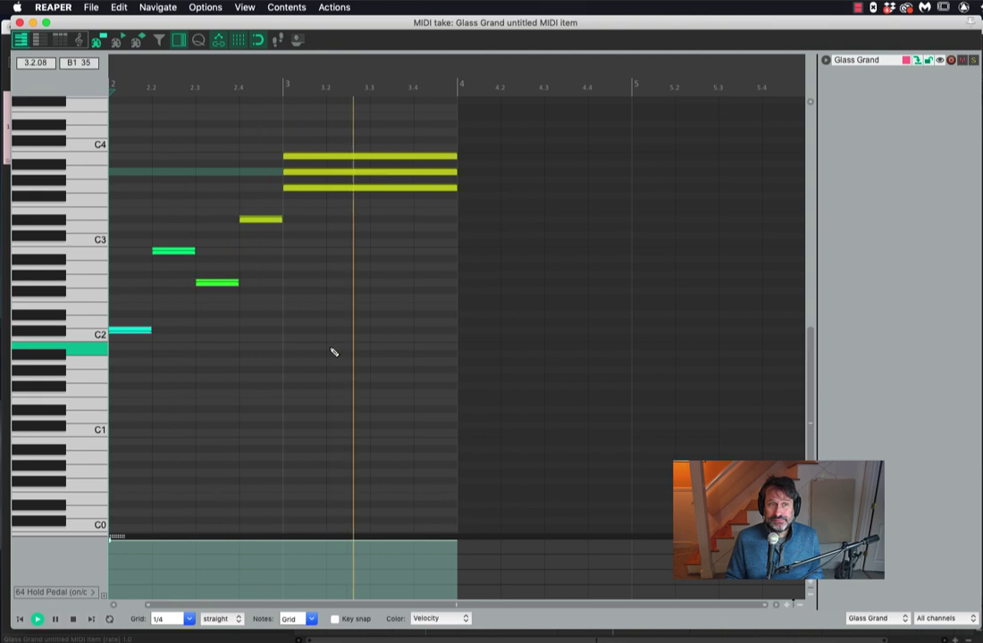
key(space)
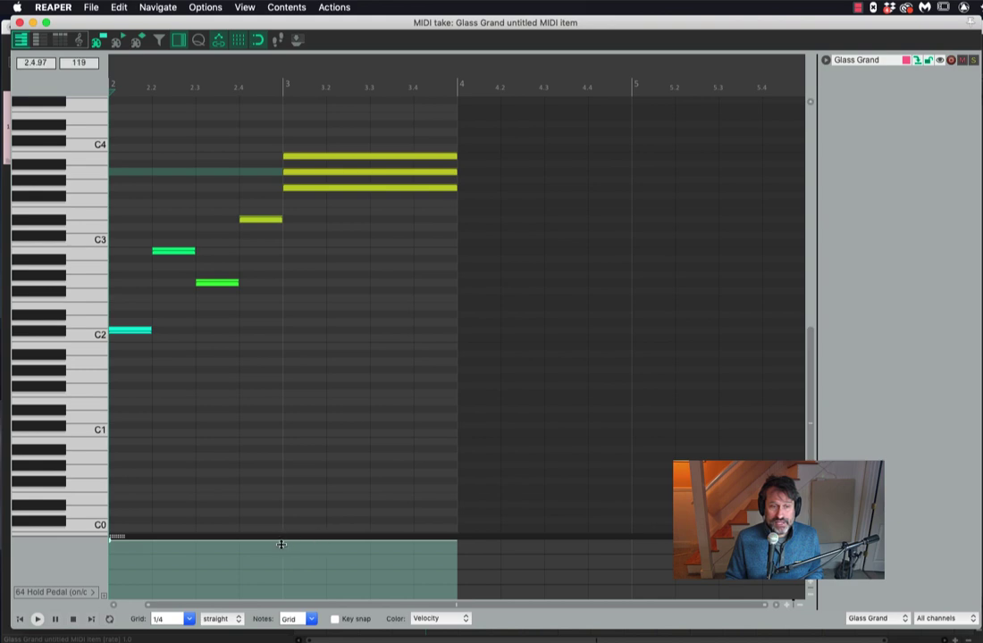
- Slope Hold Pedal from about 87 to a beat-2.4 point, drop bar 3 to zero, audition from start
drag(283, 543, 248, 561)
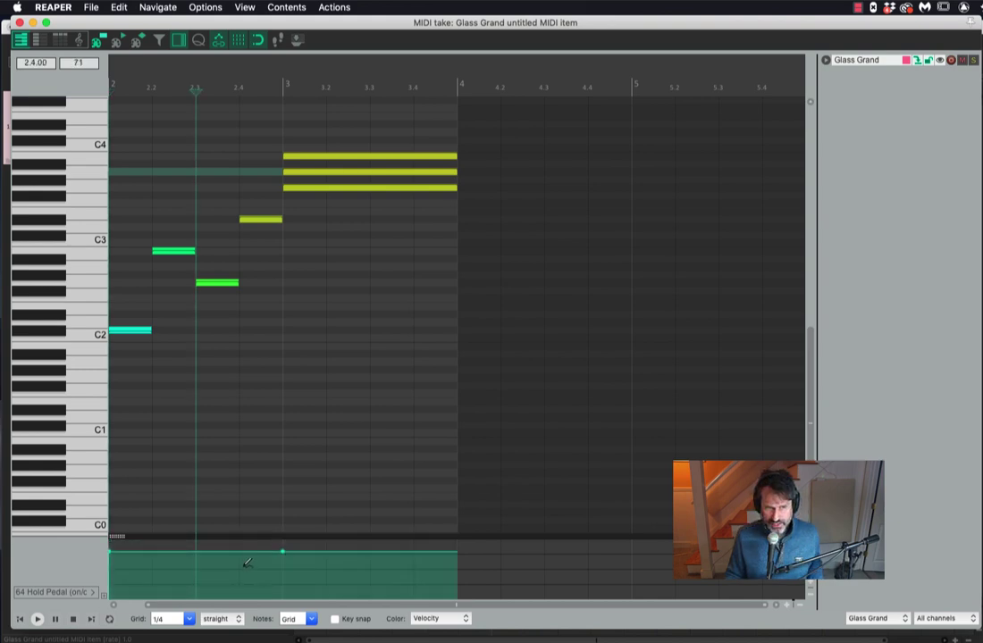
click(241, 563)
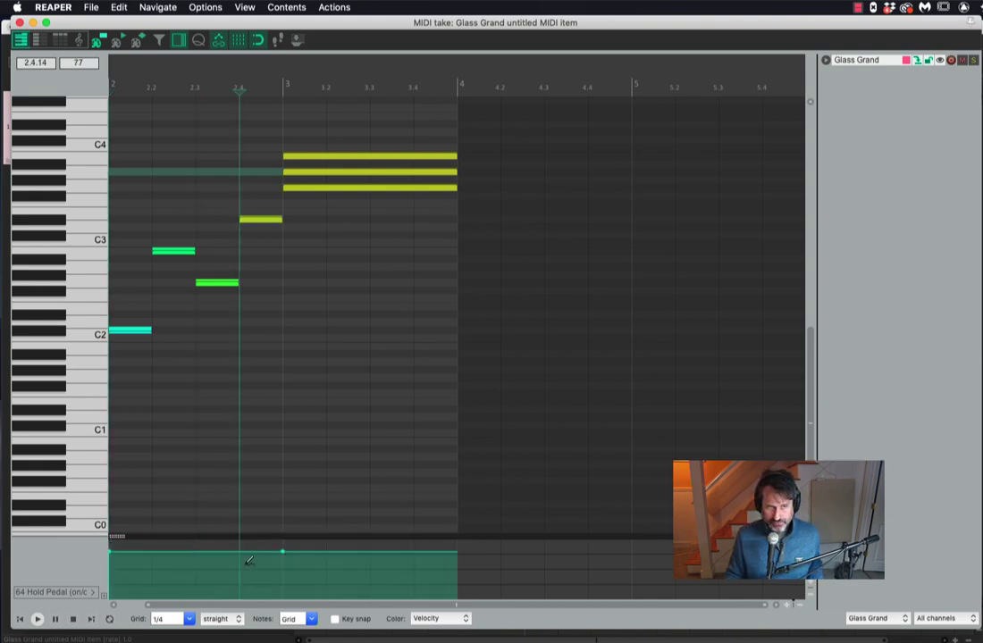
drag(284, 551, 282, 598)
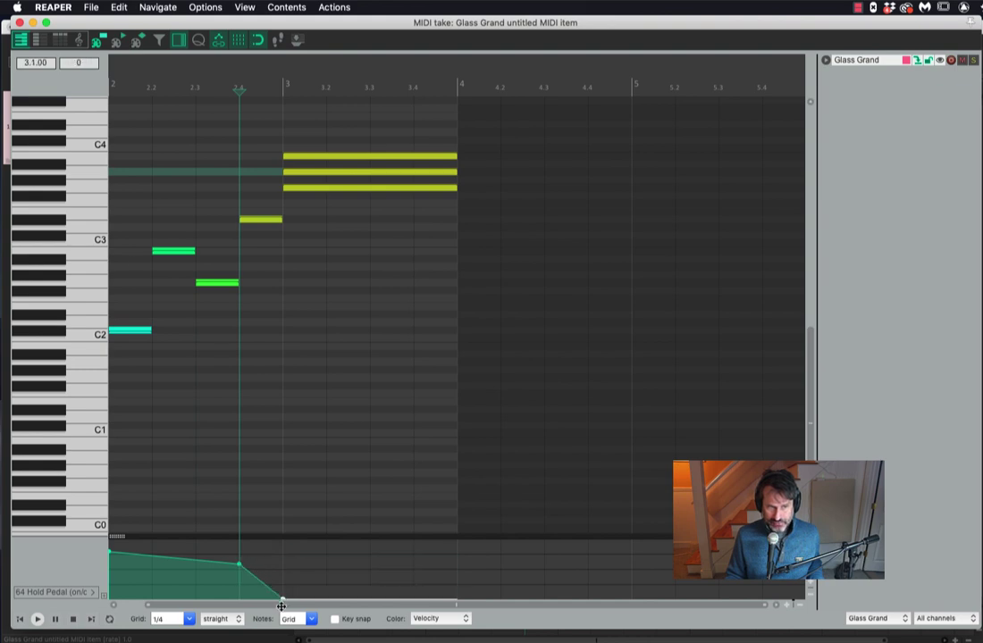
click(111, 85)
key(space)
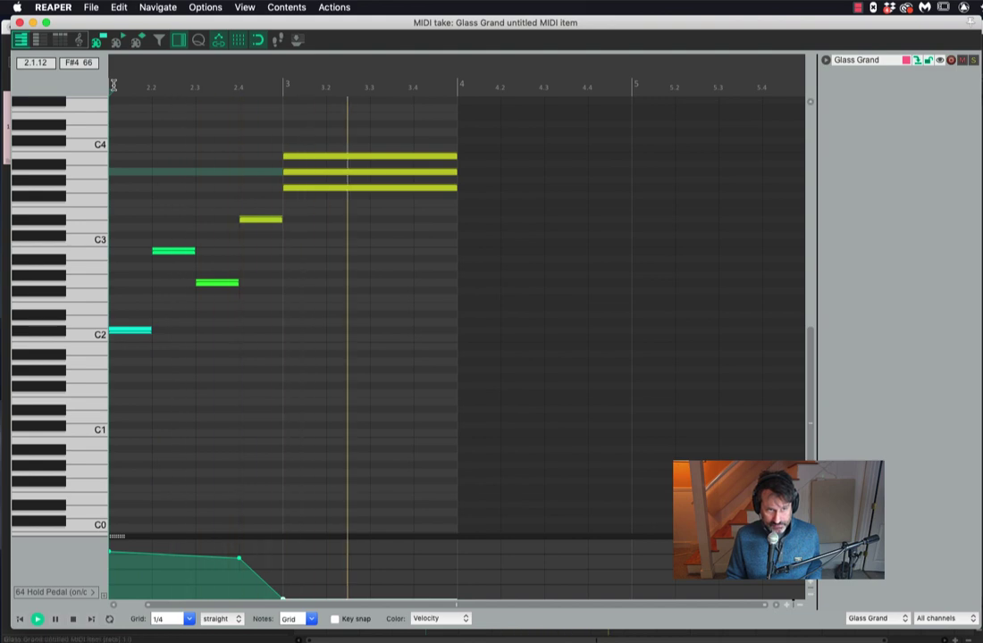
key(space)
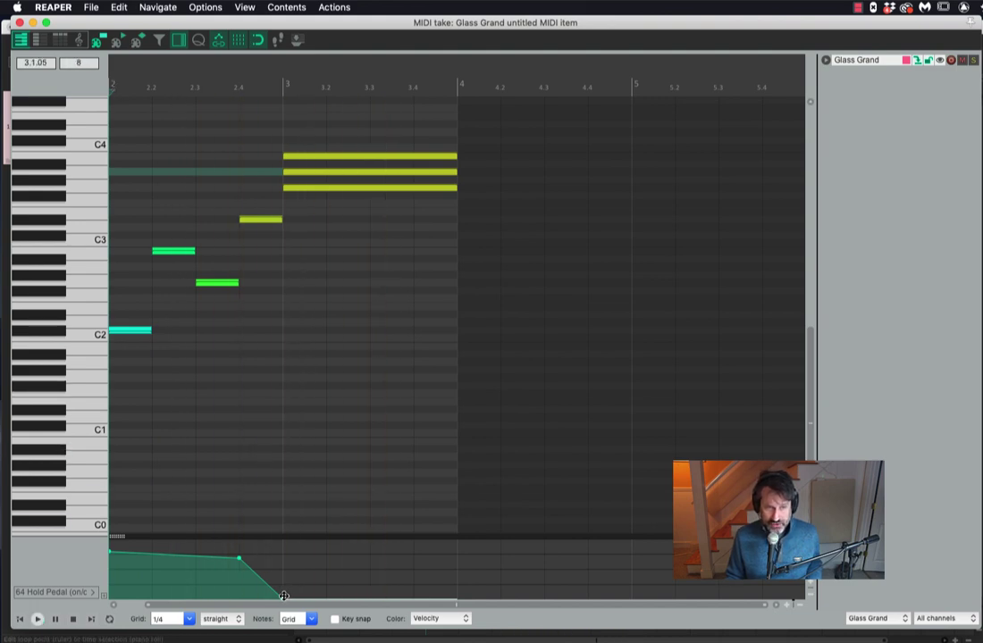
- Fine-tune the bar-3 Hold Pedal point just off zero, auditioning from beat 2.3
drag(284, 596, 283, 570)
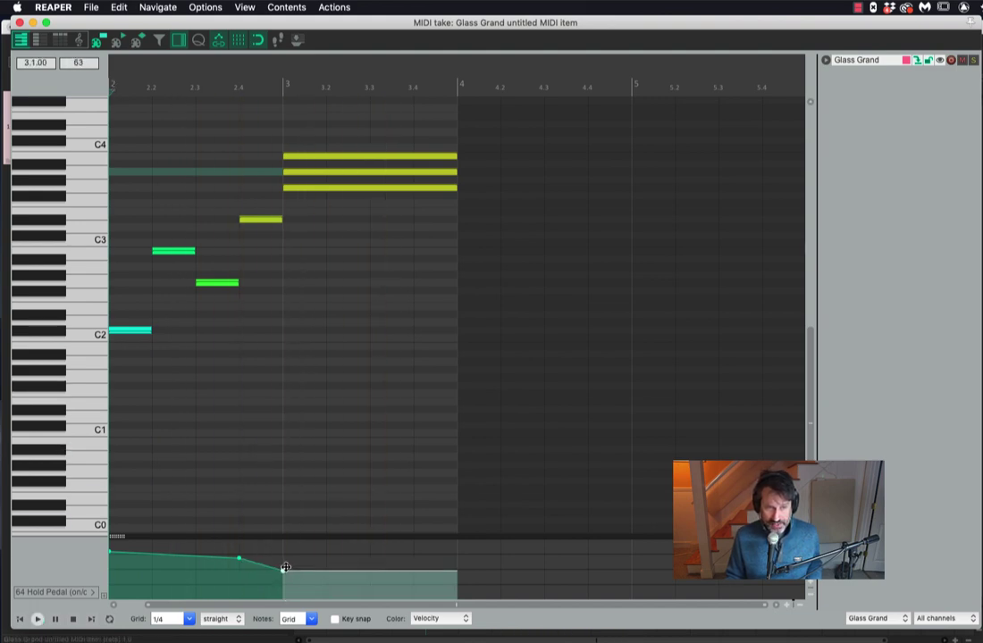
click(193, 87)
key(space)
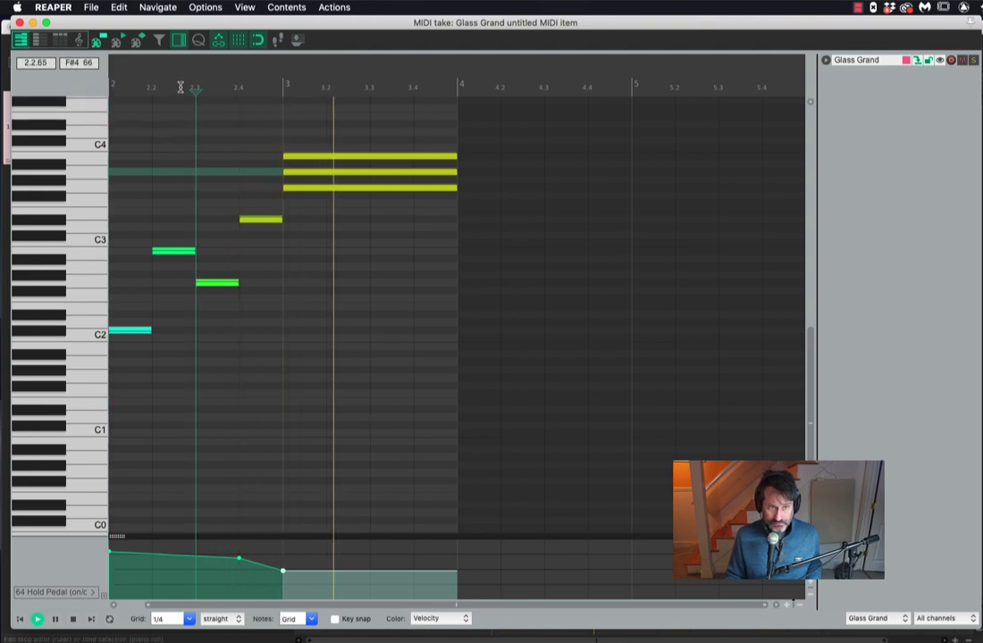
key(space)
drag(329, 573, 329, 576)
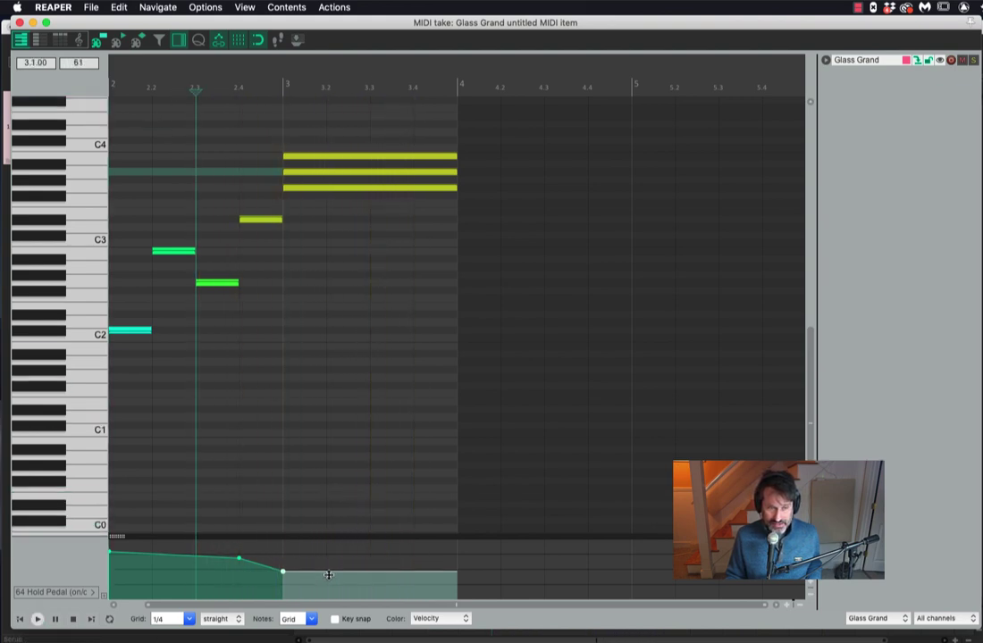
key(space)
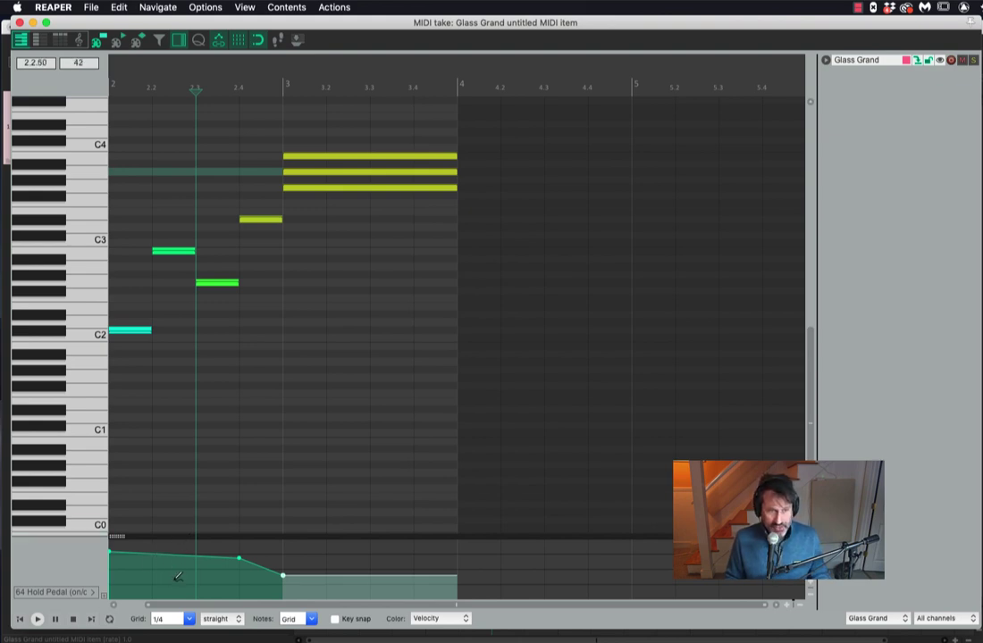
- Freehand-draw a Hold Pedal curve rising through bar 2, dropping at bar 3, then close the editor
mouse_move(109, 577)
mouse_down()
mouse_move(199, 561)
mouse_move(196, 570)
mouse_up()
drag(277, 554, 318, 560)
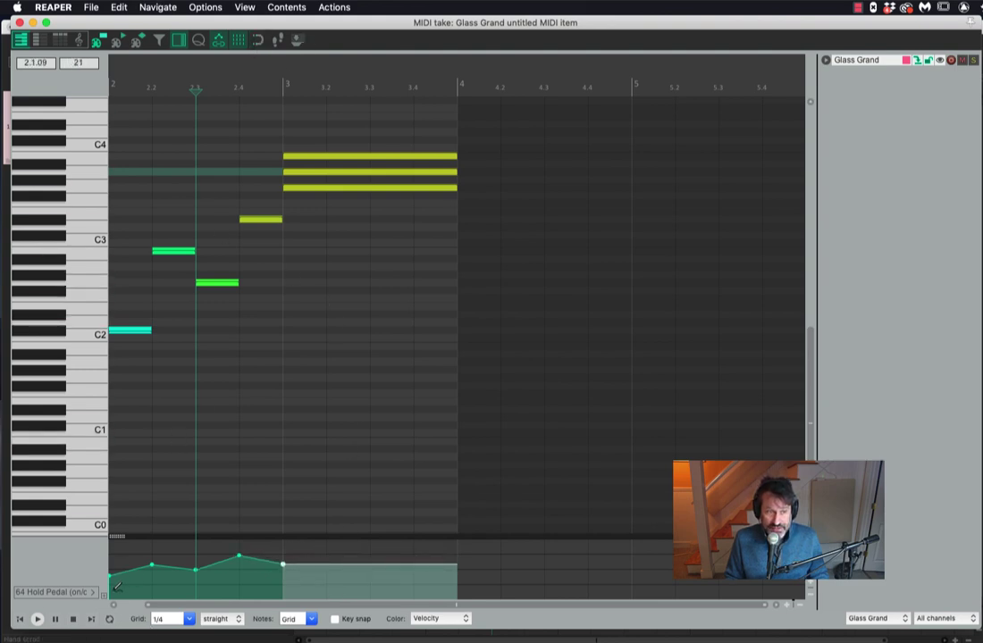
mouse_move(110, 592)
mouse_down()
mouse_move(262, 555)
mouse_move(290, 602)
mouse_move(320, 602)
mouse_move(398, 589)
mouse_move(471, 542)
mouse_up()
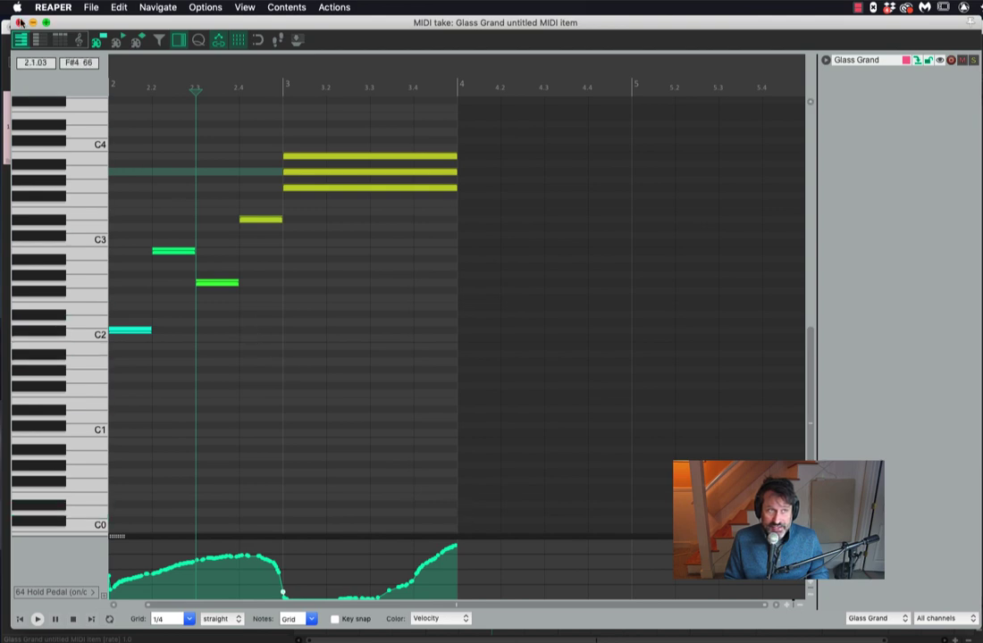
double_click(101, 22)
click(125, 46)
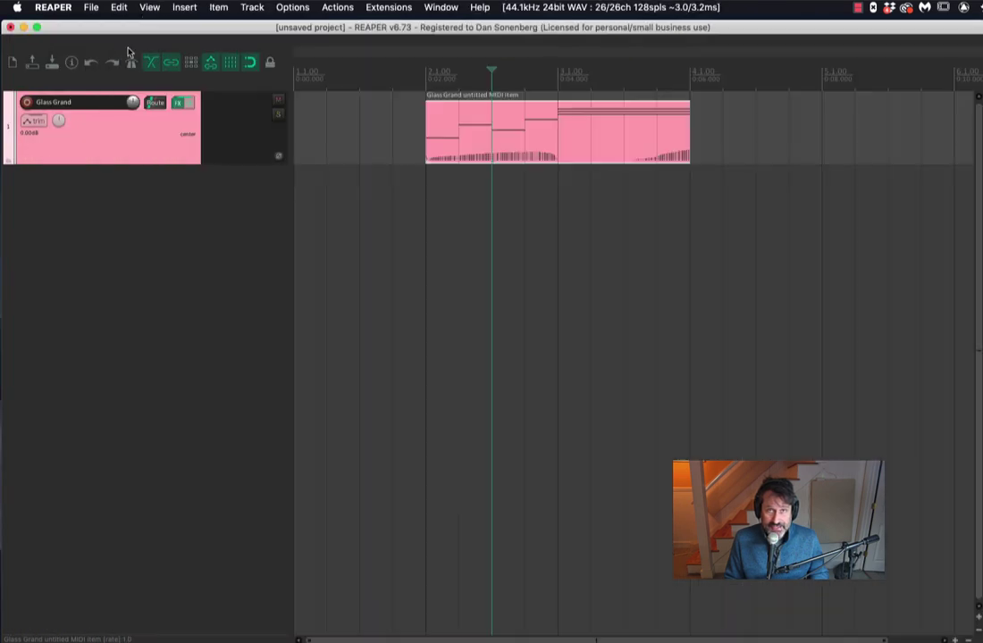